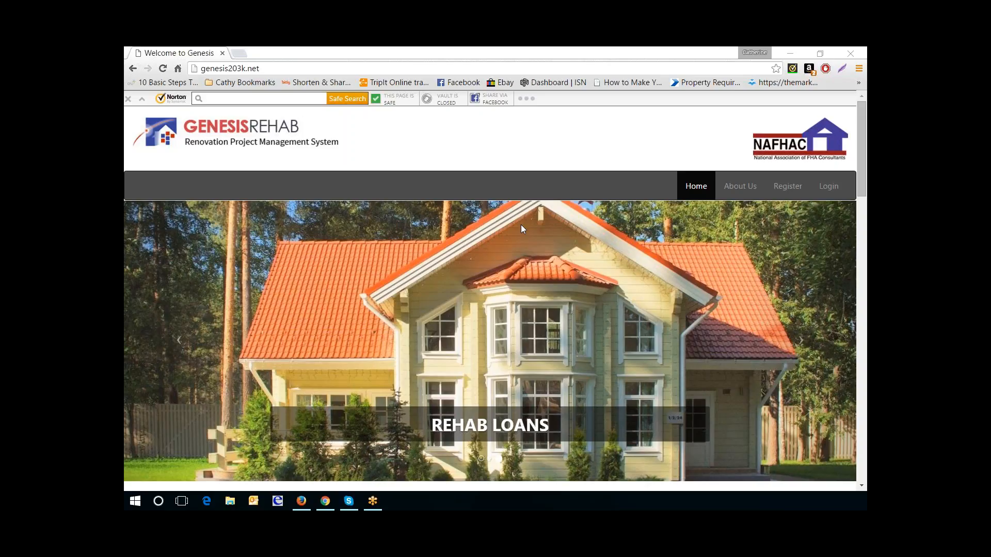
- Open the login page, enter the company ID and enter the Consultant Management System
click(829, 186)
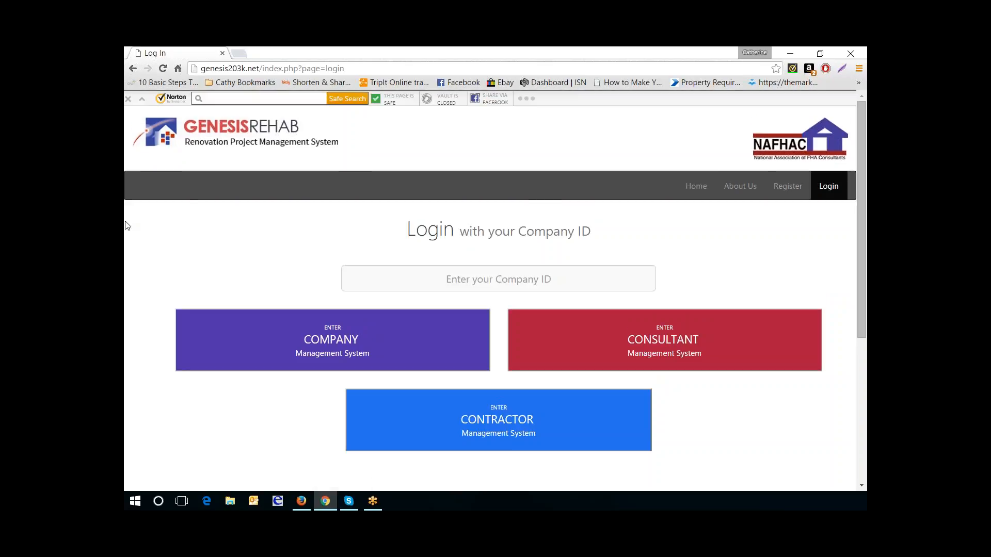
click(440, 281)
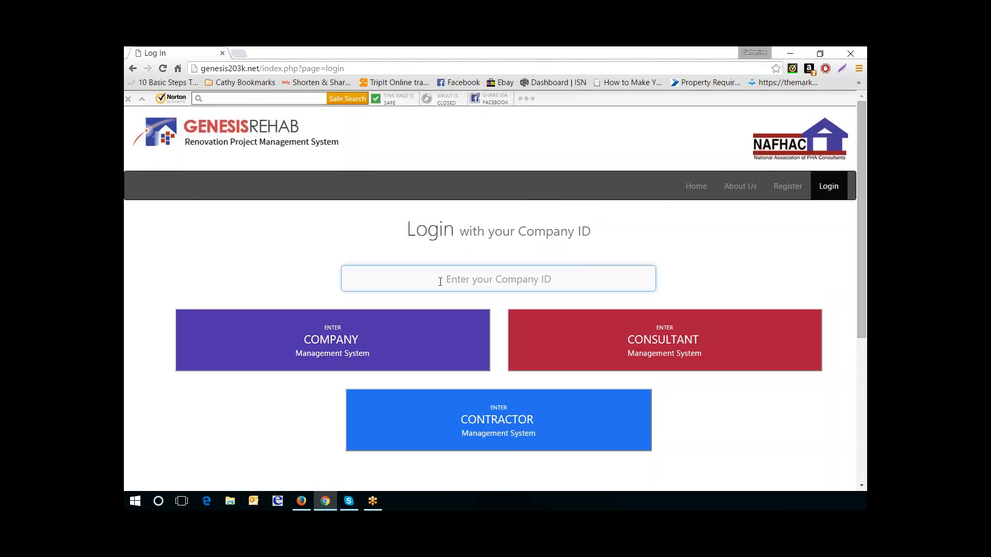
text(valuehom)
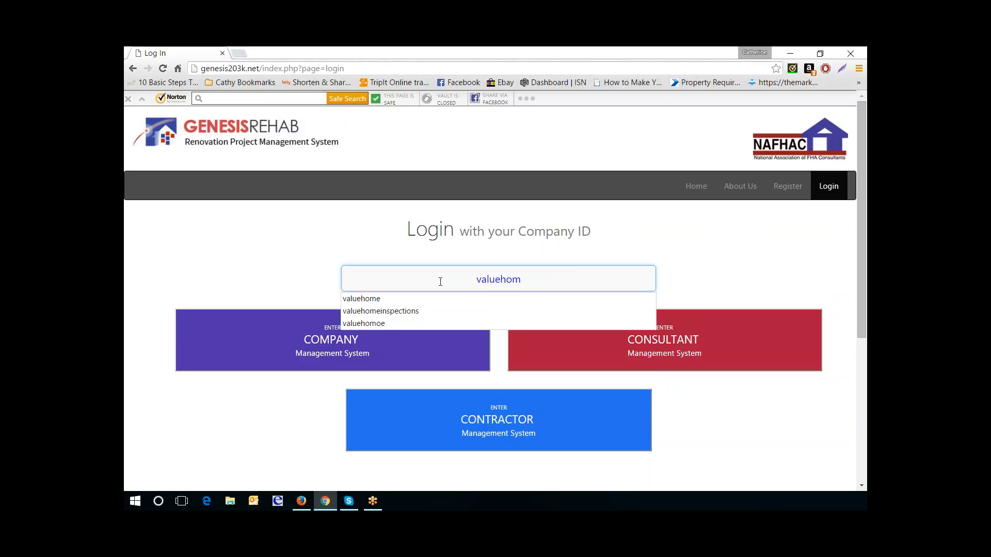
click(592, 303)
click(640, 340)
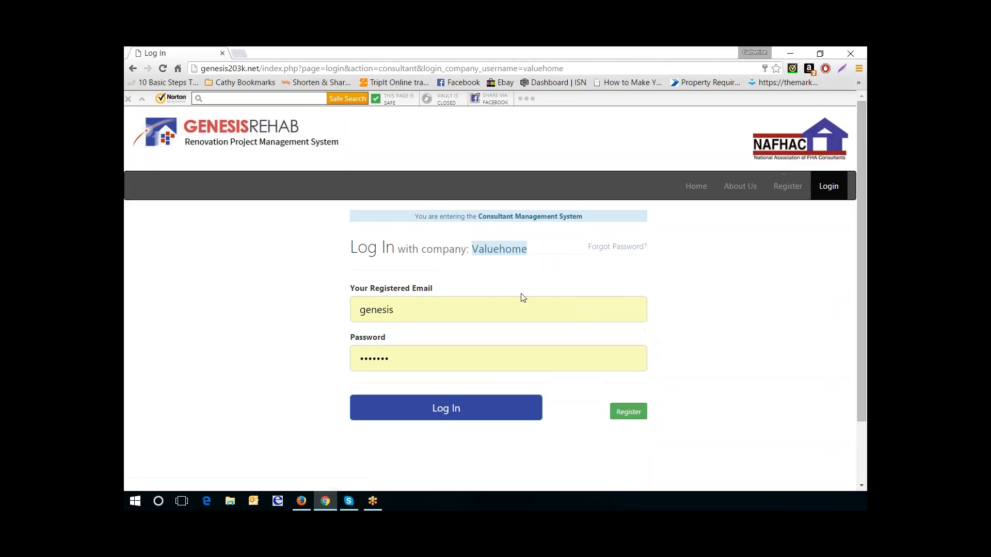
- Log in with the registered e-mail and the account password
click(481, 309)
text(203k)
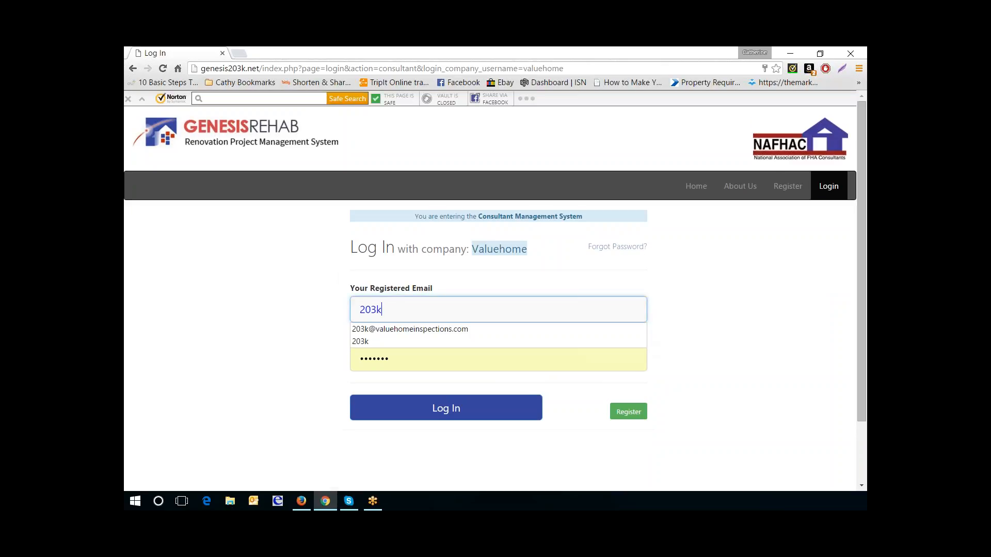
key(Down)
key(Tab)
text(•••)
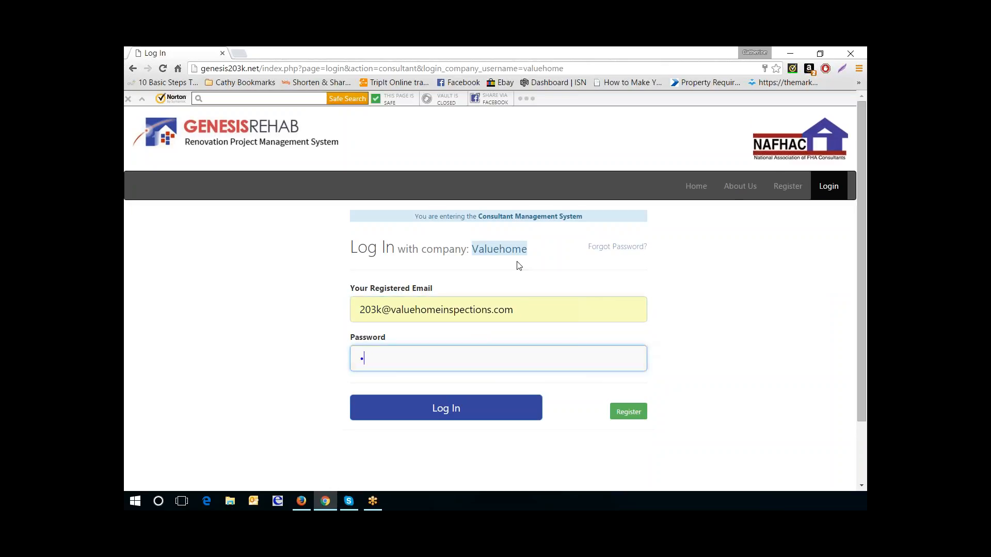
text(•)
click(504, 409)
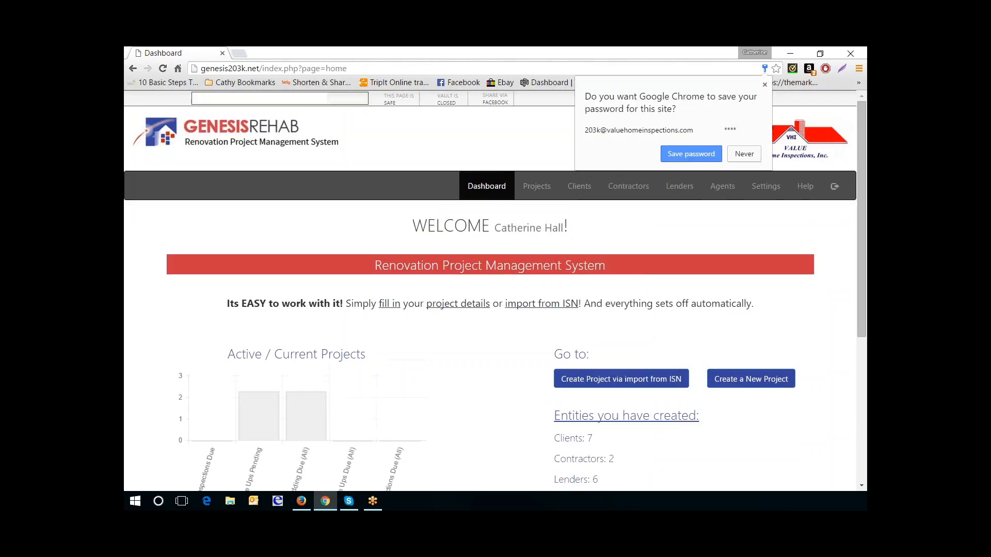
- Open the projects list and show only the active projects with Preliminary Work Write Ups pending
click(537, 186)
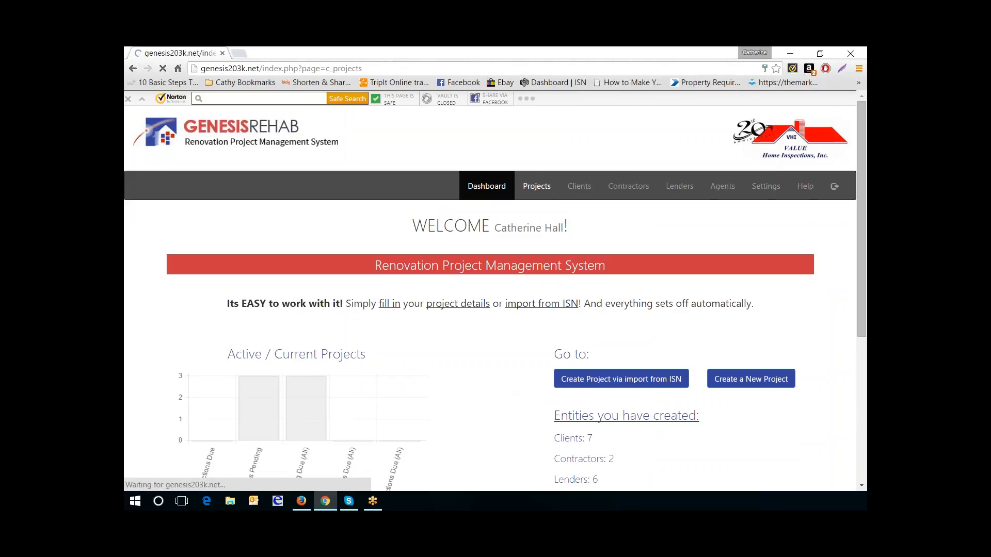
scroll(206, 353, down, 4)
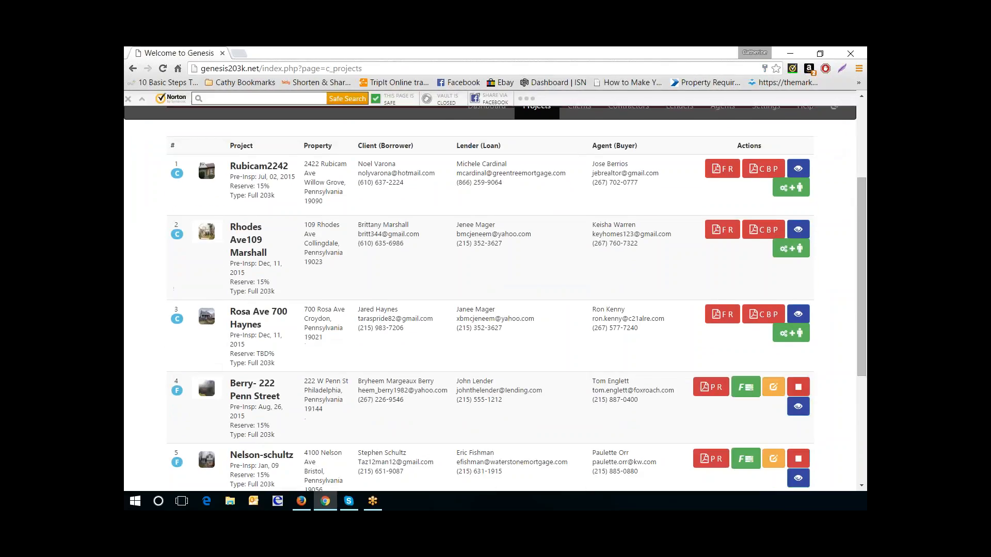
scroll(205, 353, up, 3)
click(305, 212)
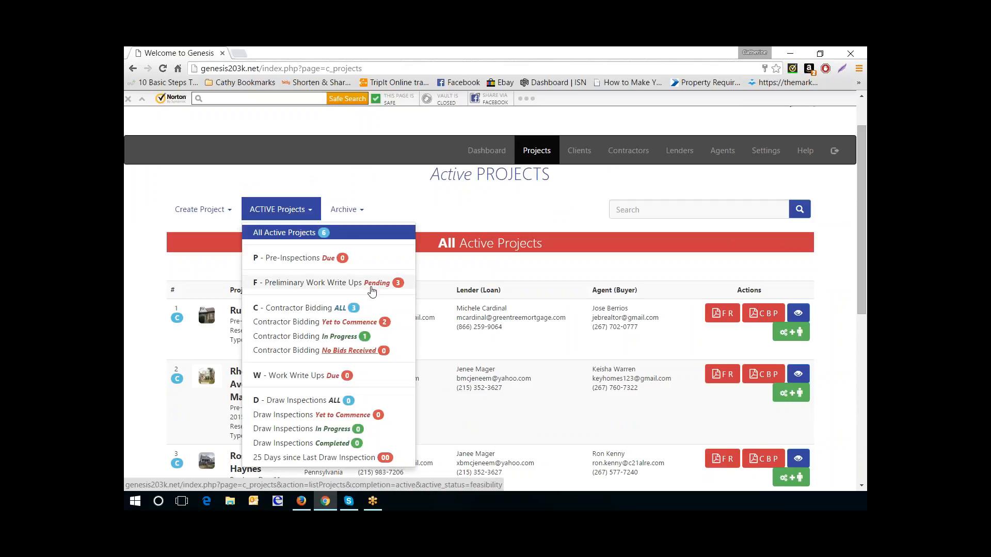
click(371, 283)
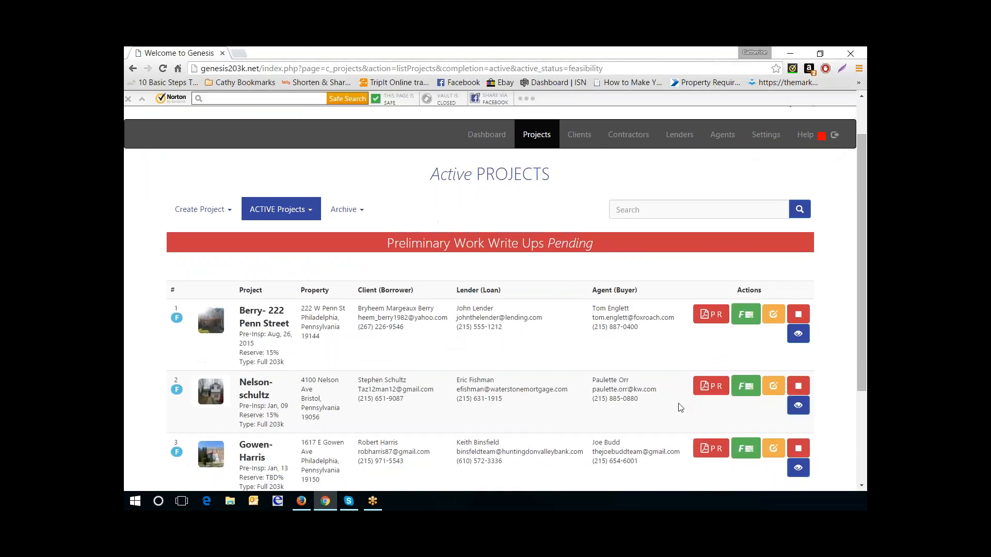
- Open the preliminary work write-up task list of the second pending project and review its tasks and report options
scroll(679, 408, down, 3)
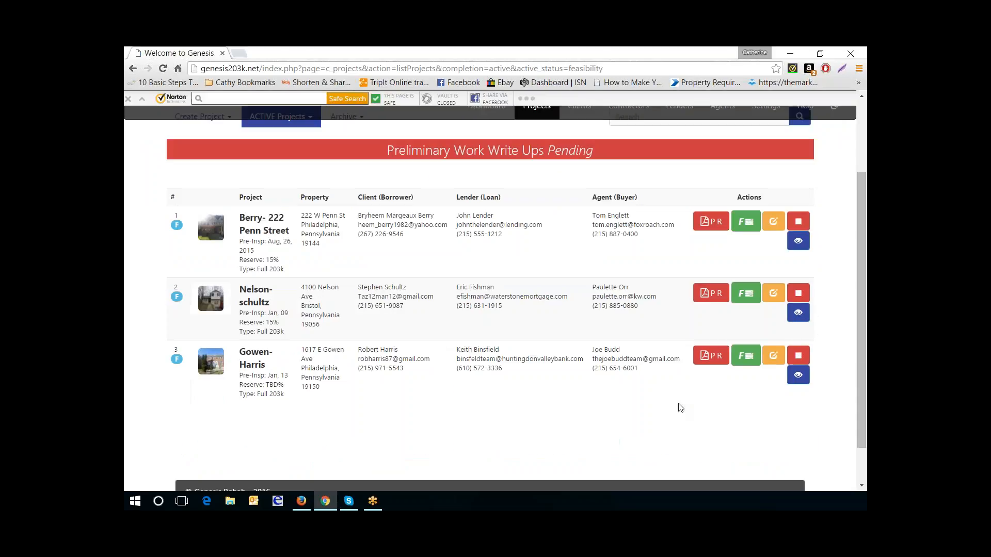
click(743, 298)
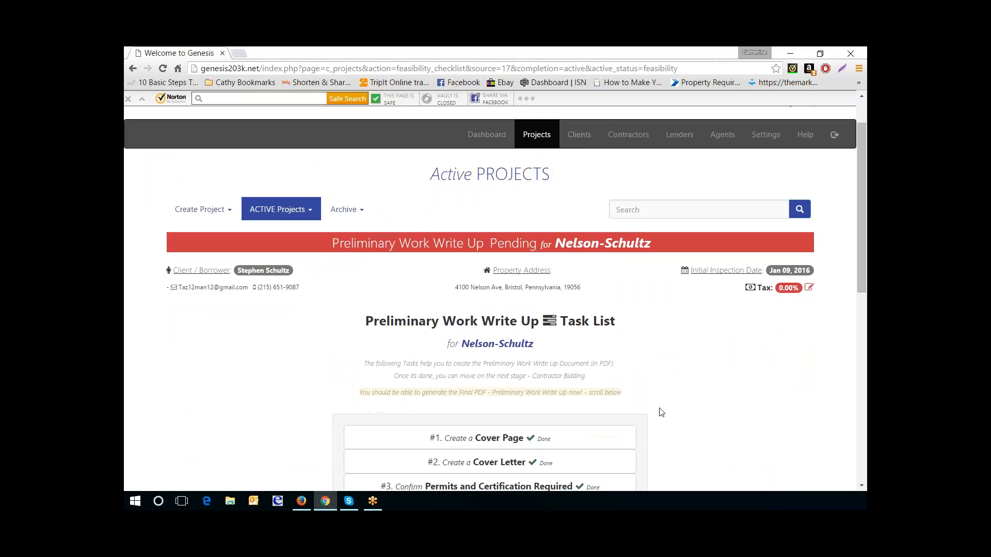
scroll(661, 412, down, 2)
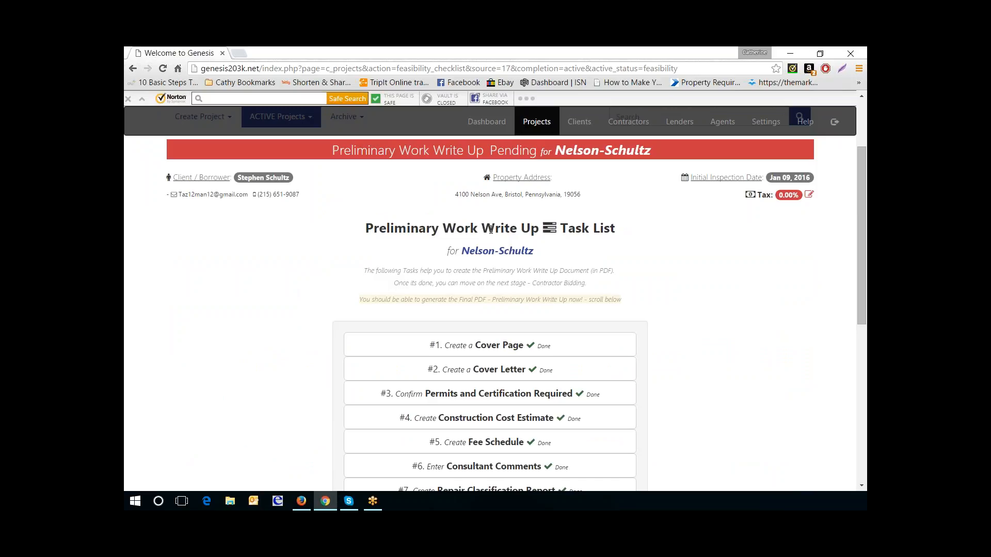
scroll(721, 294, down, 1)
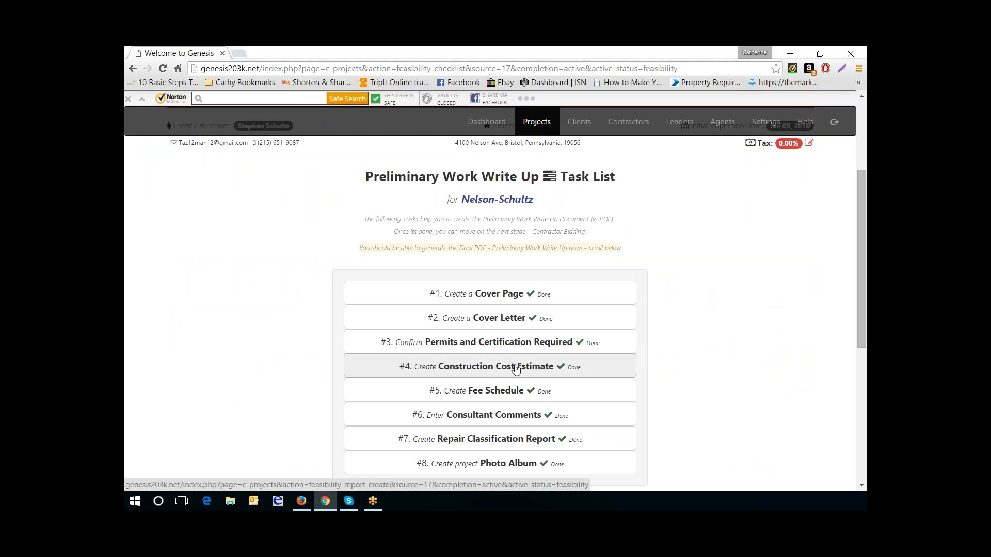
scroll(485, 364, down, 2)
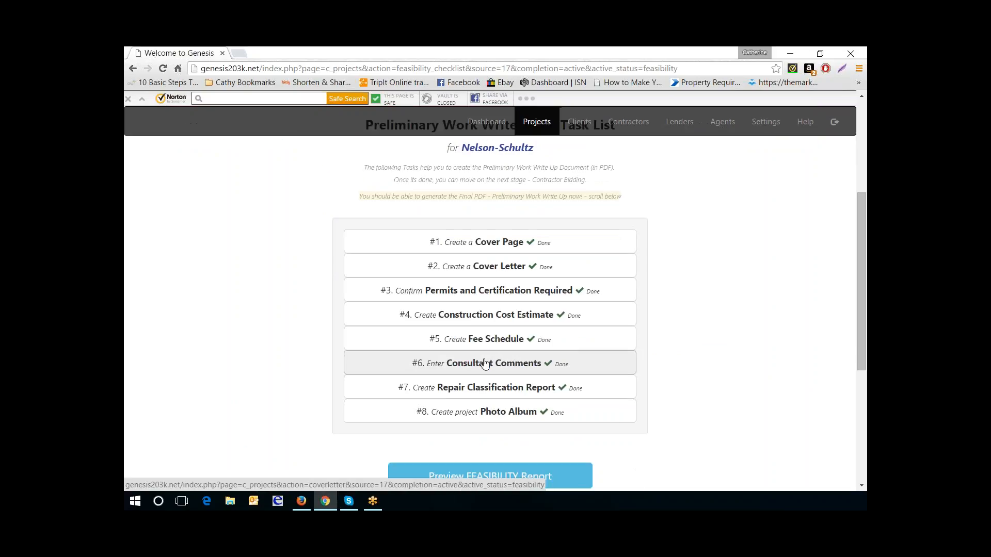
scroll(482, 363, down, 2)
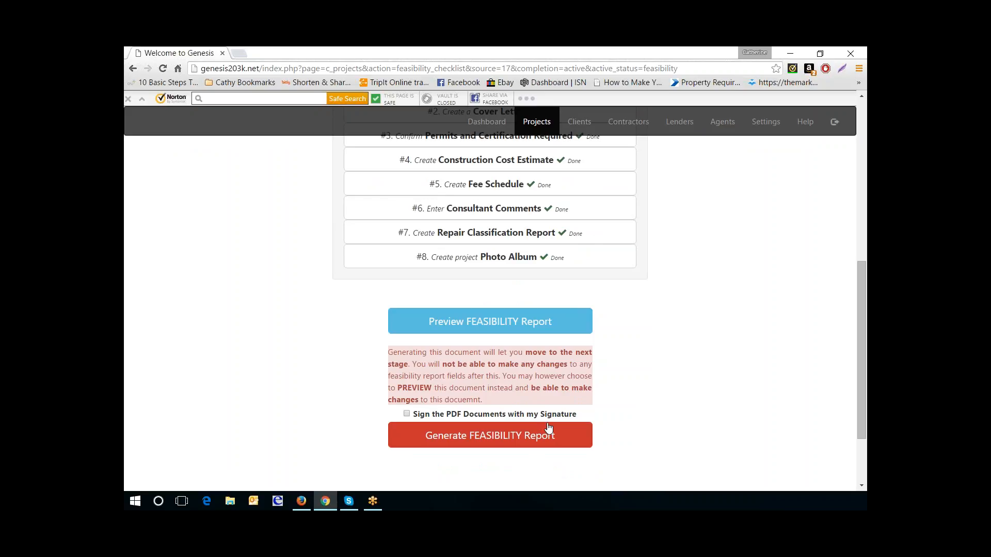
scroll(549, 428, up, 2)
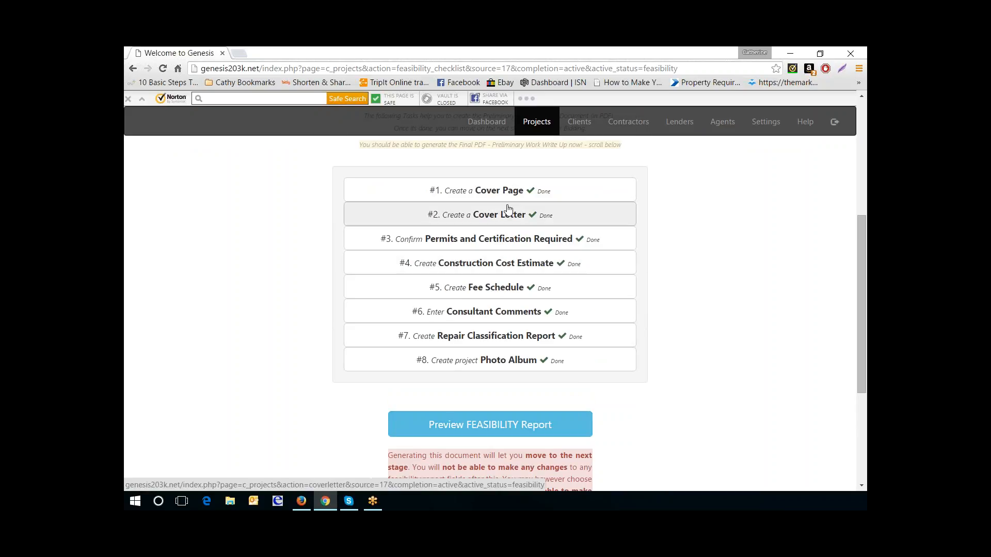
- Open the Construction Cost Estimate task and start adding a repair item to category 16, Doors (Int.)
click(510, 264)
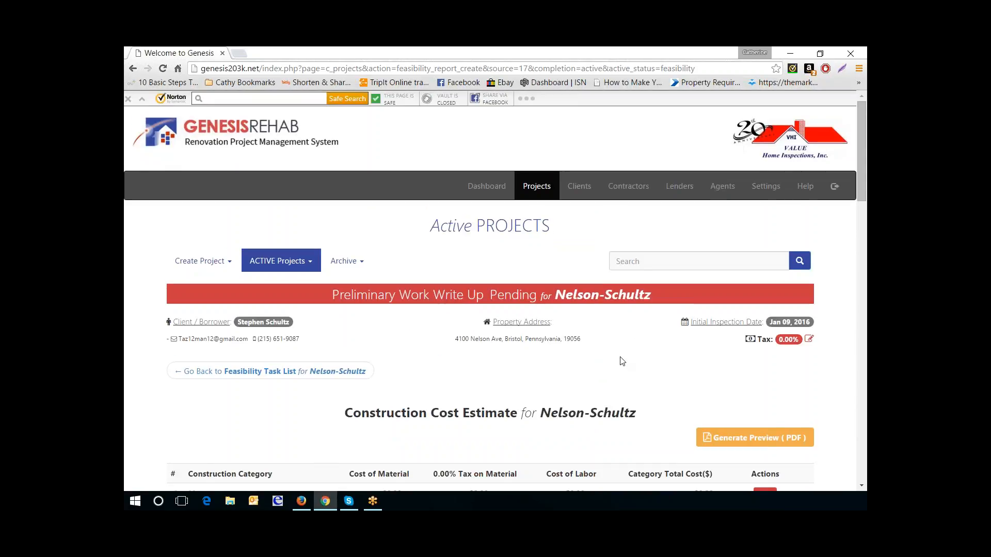
scroll(622, 361, down, 1)
scroll(622, 362, down, 2)
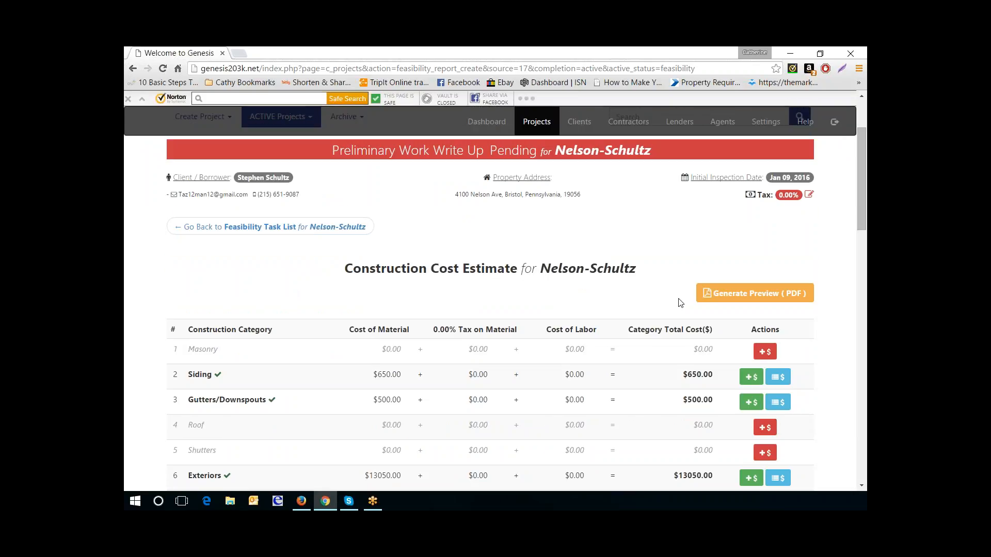
scroll(680, 302, down, 1)
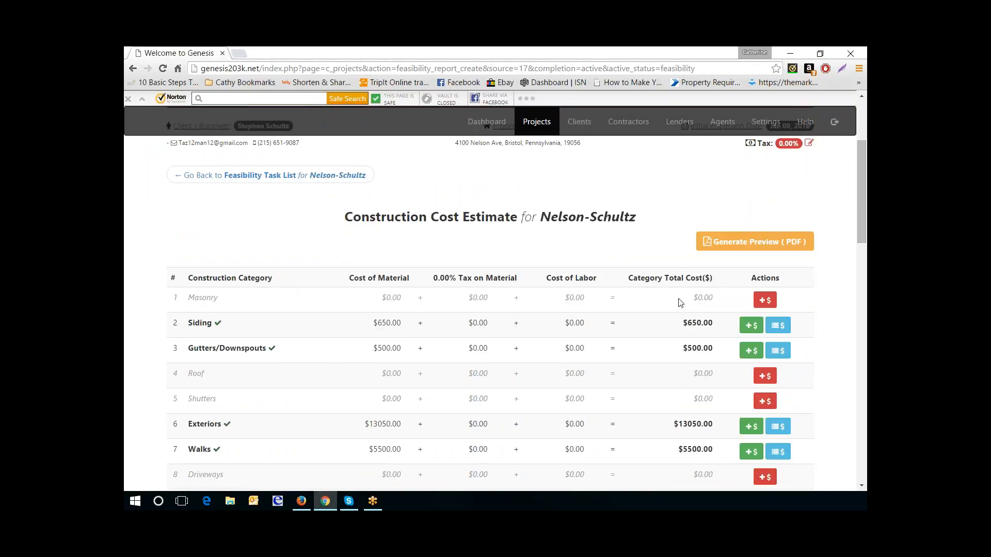
scroll(681, 302, down, 1)
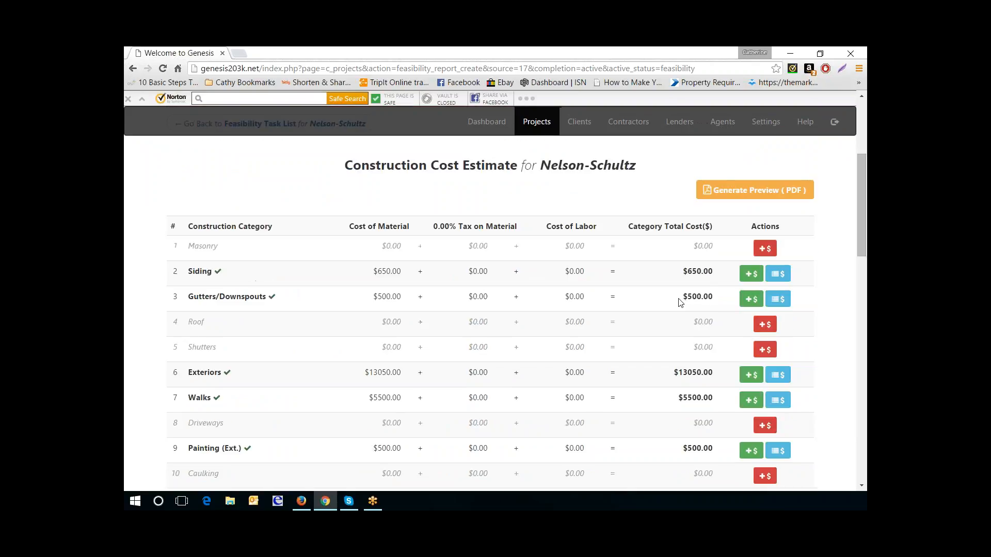
scroll(680, 302, down, 2)
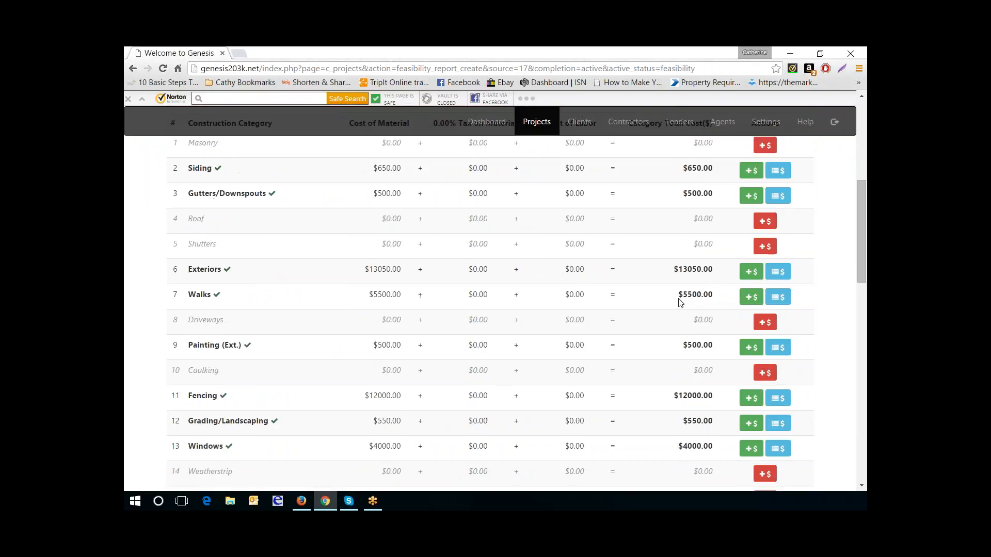
scroll(680, 302, down, 1)
scroll(680, 302, down, 1)
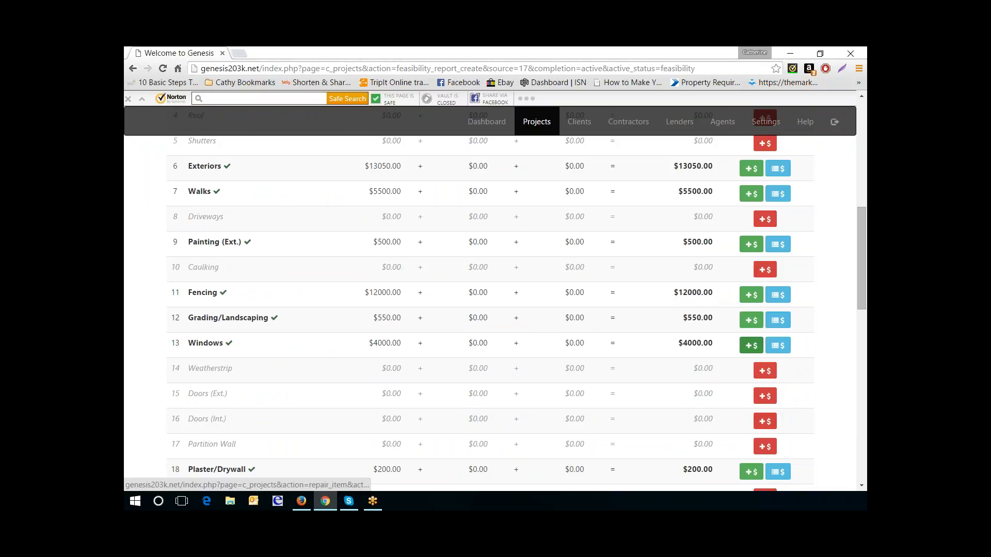
scroll(752, 349, down, 1)
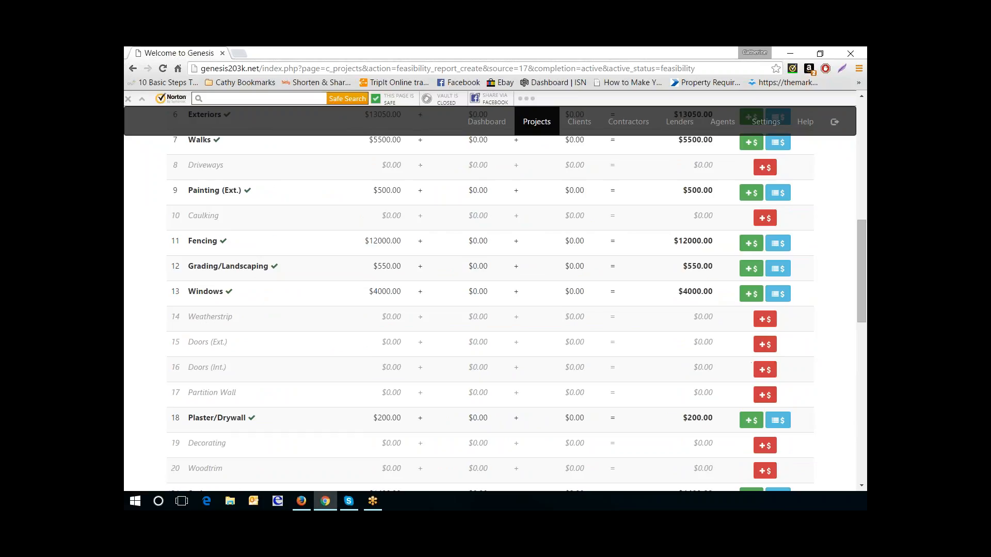
click(763, 370)
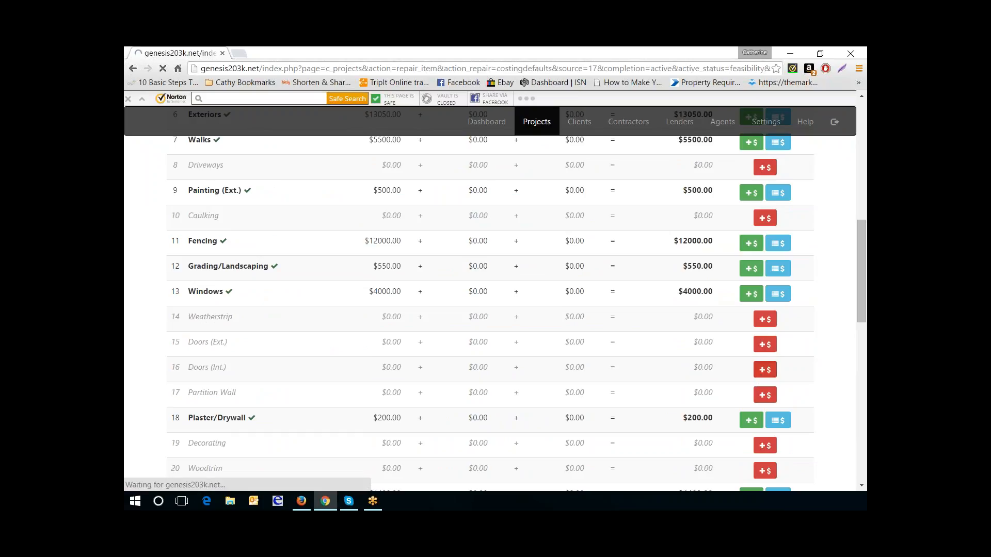
- Compare the company and Genesis default item lists, choose the company item "Install interior door" and submit it
click(442, 335)
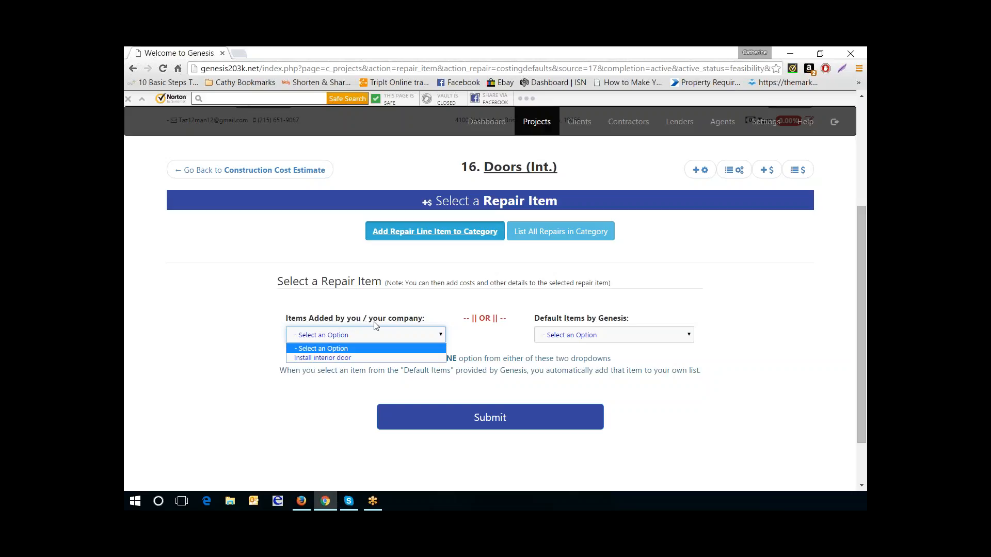
click(689, 332)
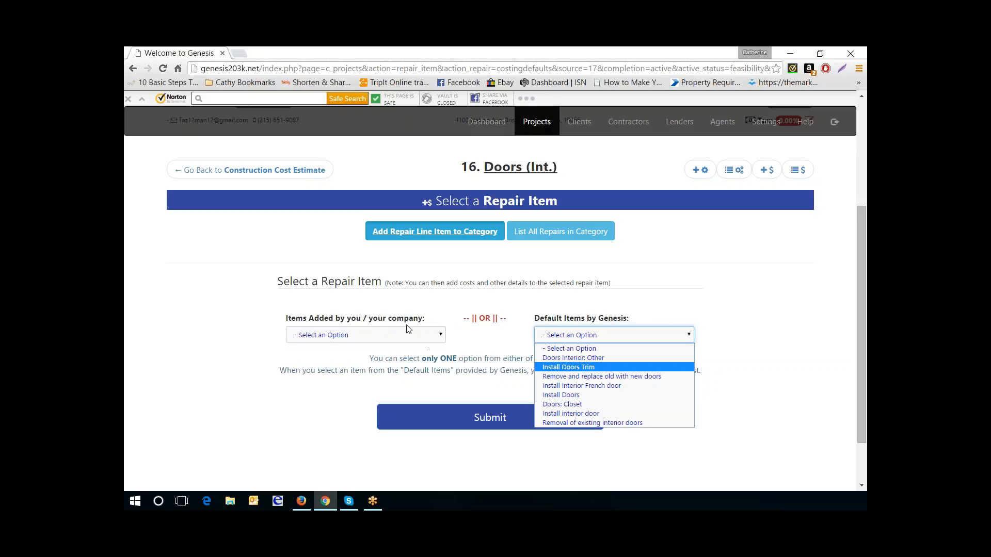
click(437, 335)
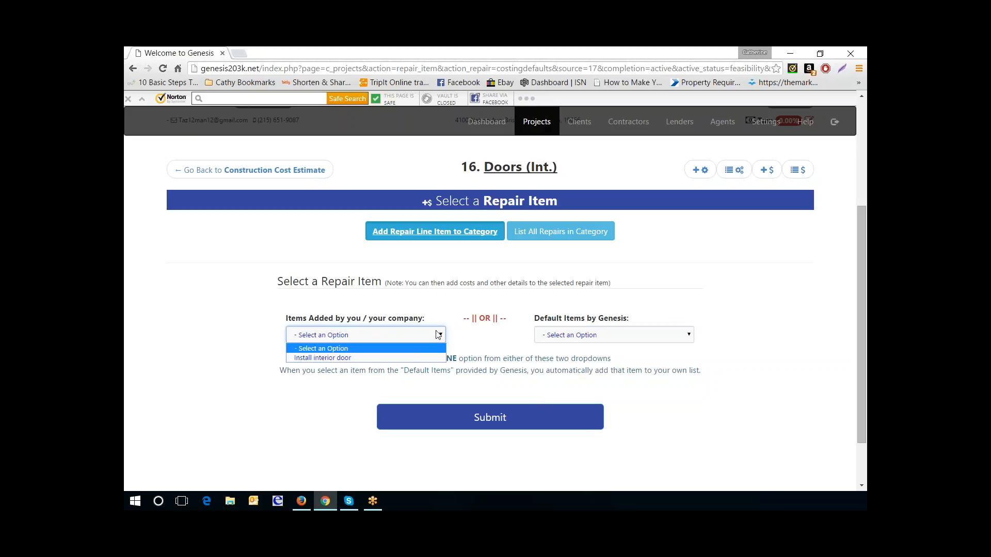
click(356, 359)
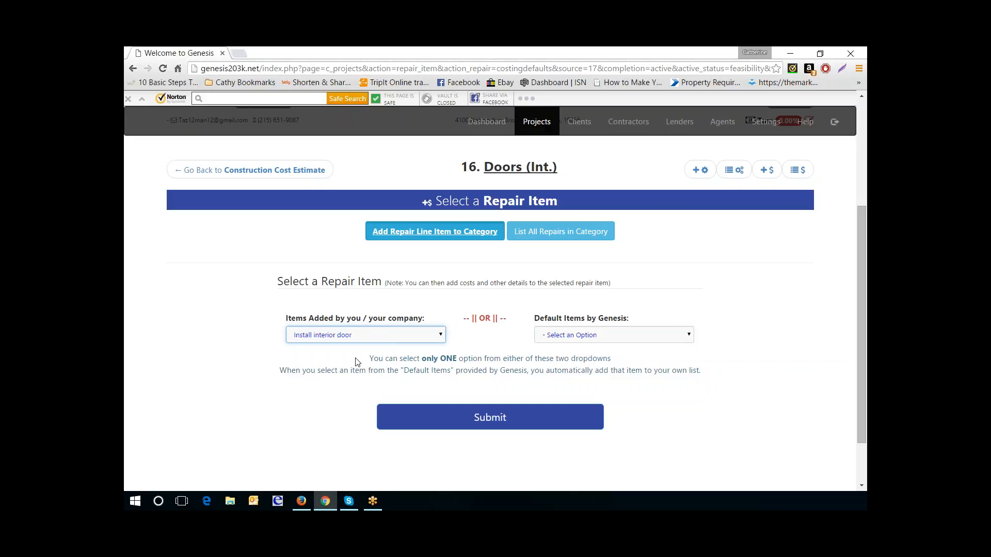
click(689, 336)
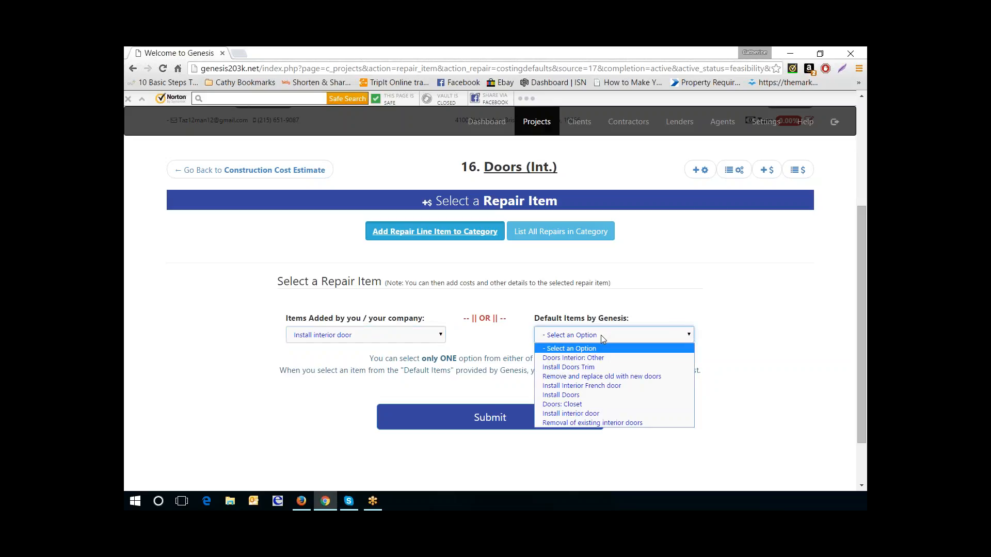
click(400, 338)
click(400, 338)
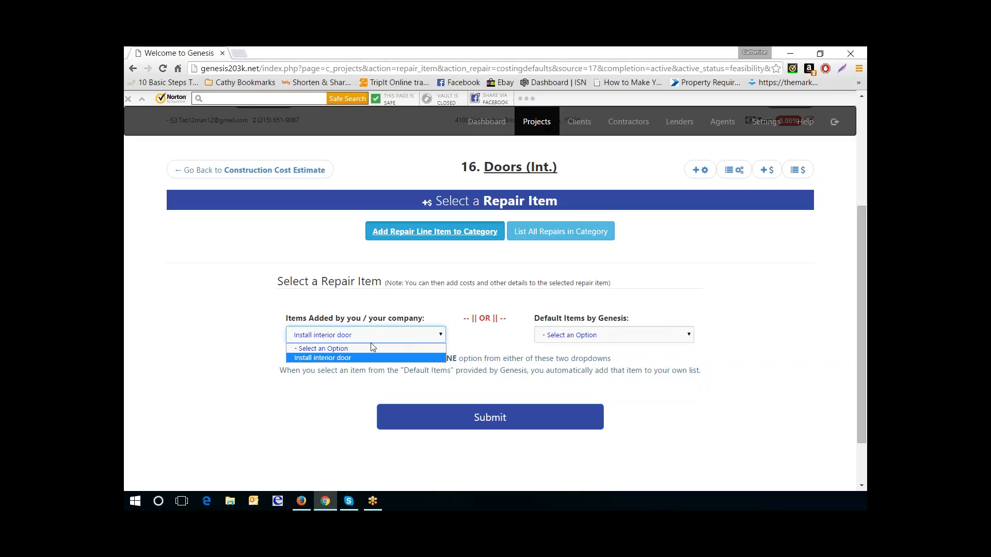
click(349, 359)
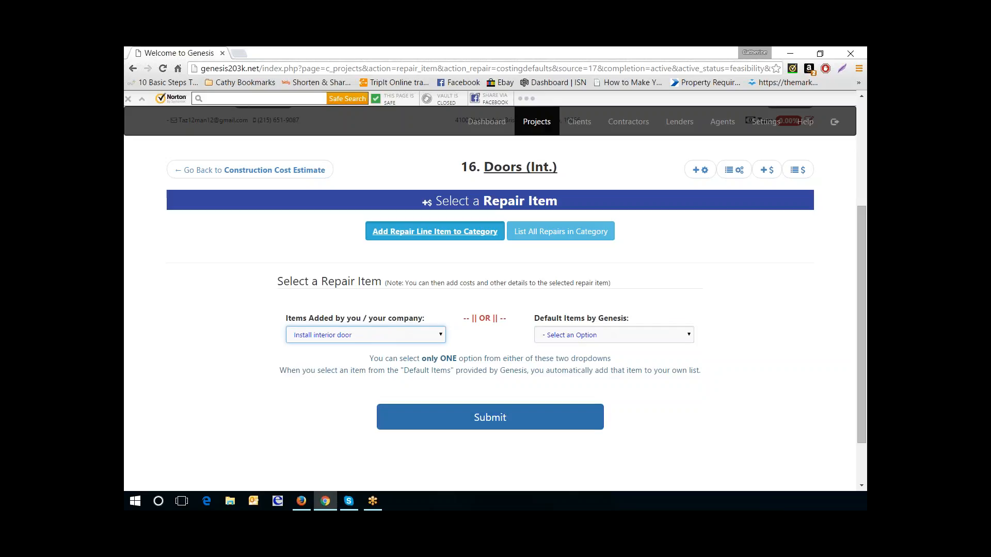
click(505, 417)
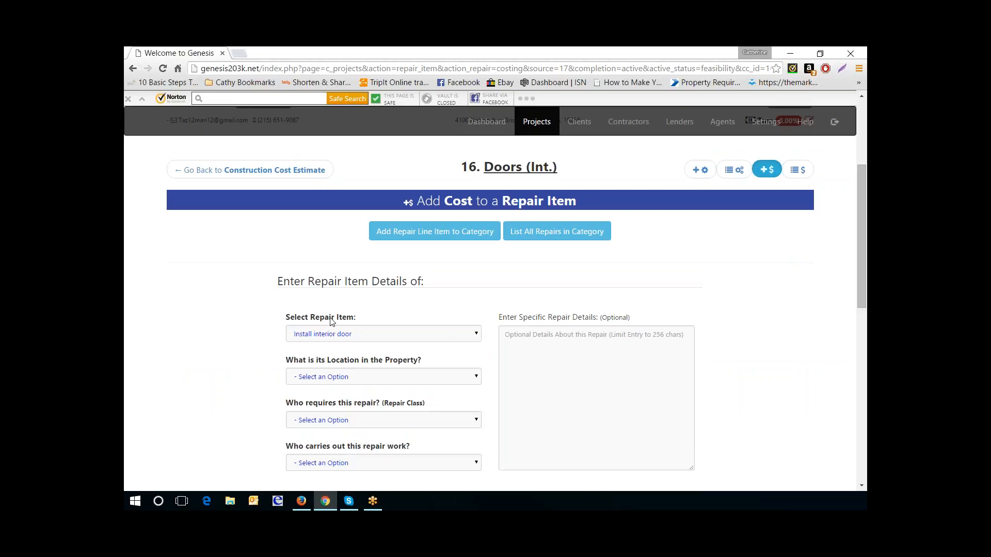
- Set the repair's location to All Areas, its class to "M - Mandatory by HUD" and the party carrying out the work to Contractor
click(449, 377)
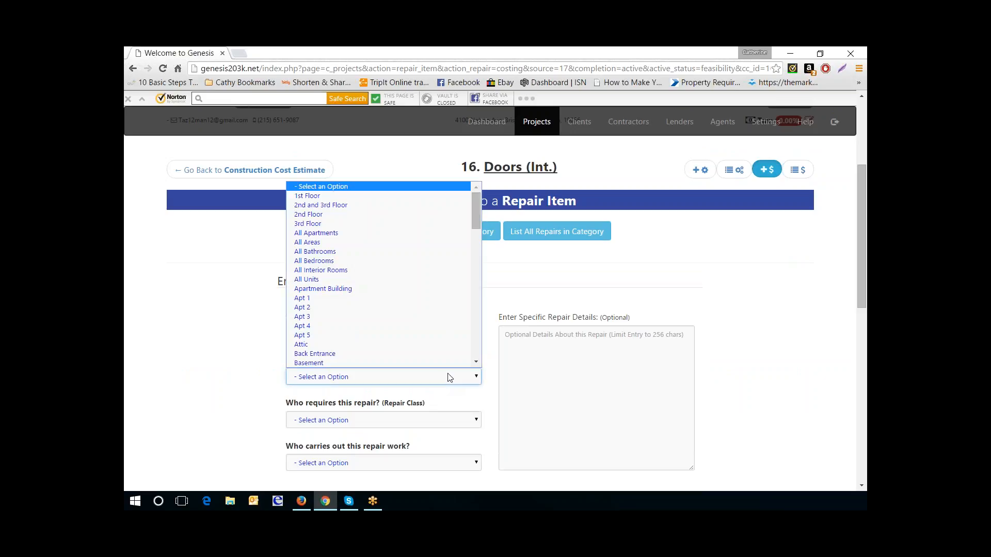
click(335, 242)
scroll(370, 276, down, 1)
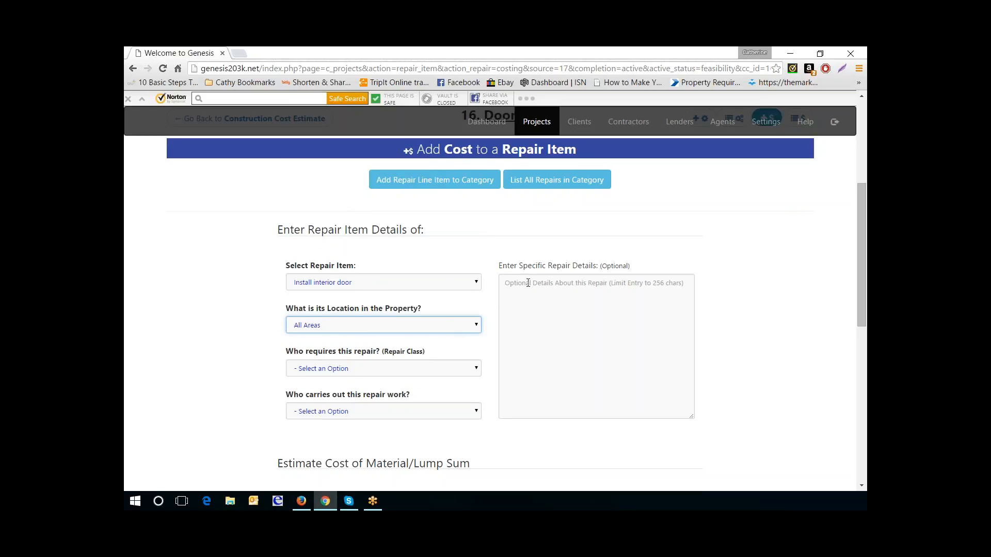
click(479, 369)
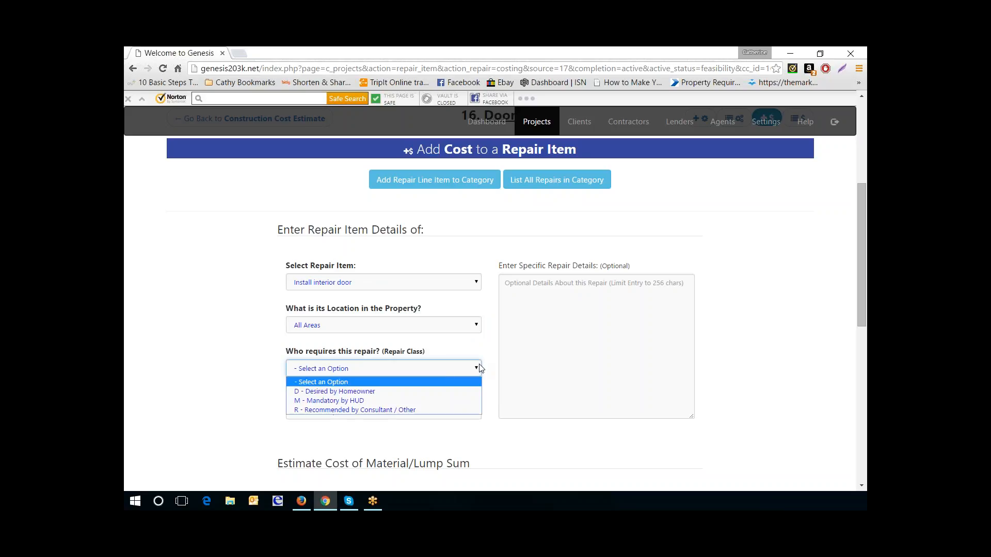
click(380, 401)
click(383, 411)
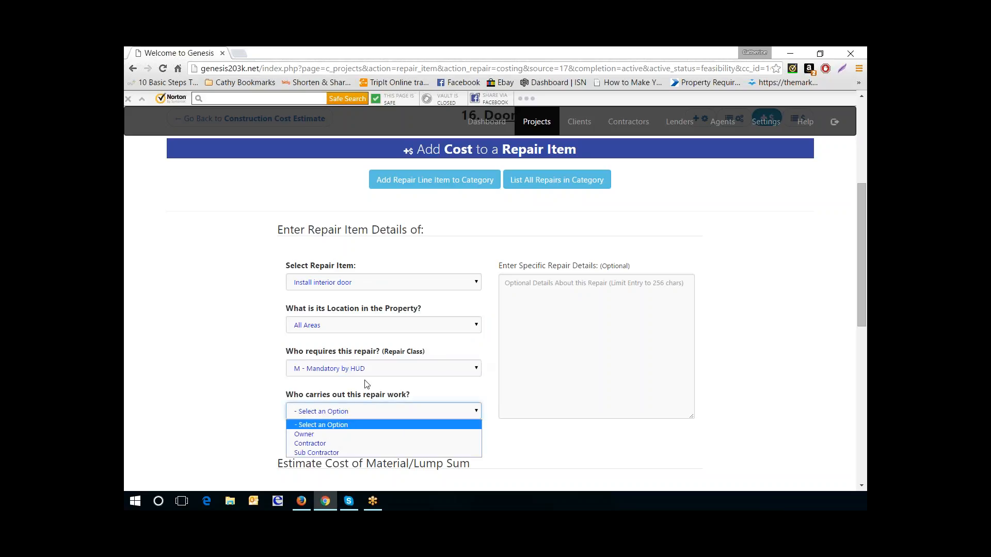
click(337, 443)
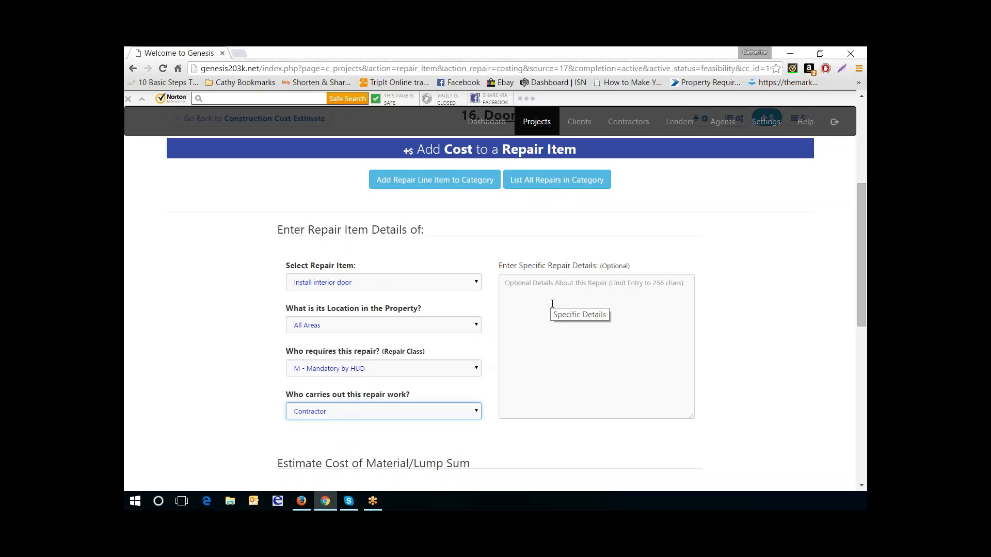
- Enter the specific repair details "Provide and install hollow core shaker style doors"
click(576, 316)
text(Provid)
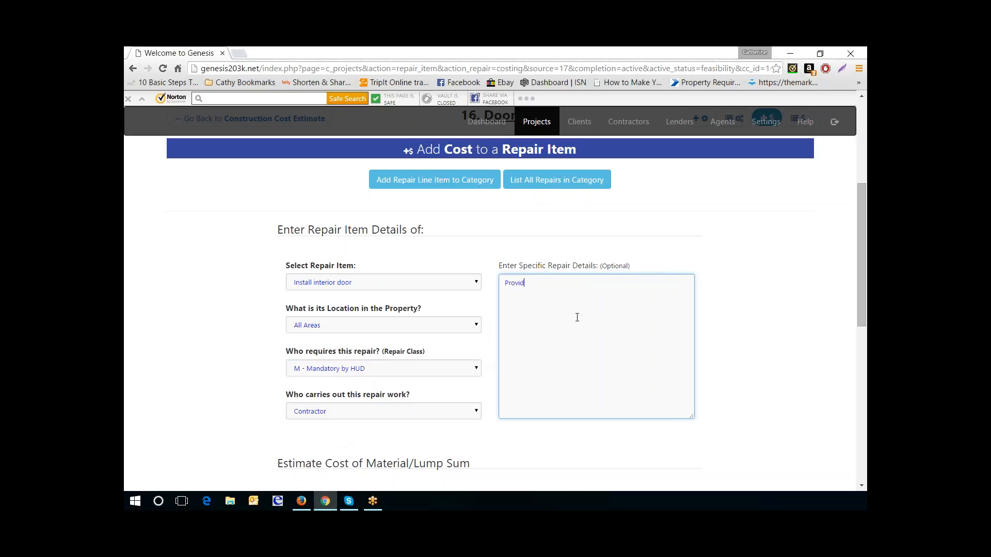
text(e and inspect)
key(BackSpace)
key(BackSpace)
key(BackSpace)
key(BackSpace)
key(BackSpace)
text(stall)
text(hollow core shaker style doors)
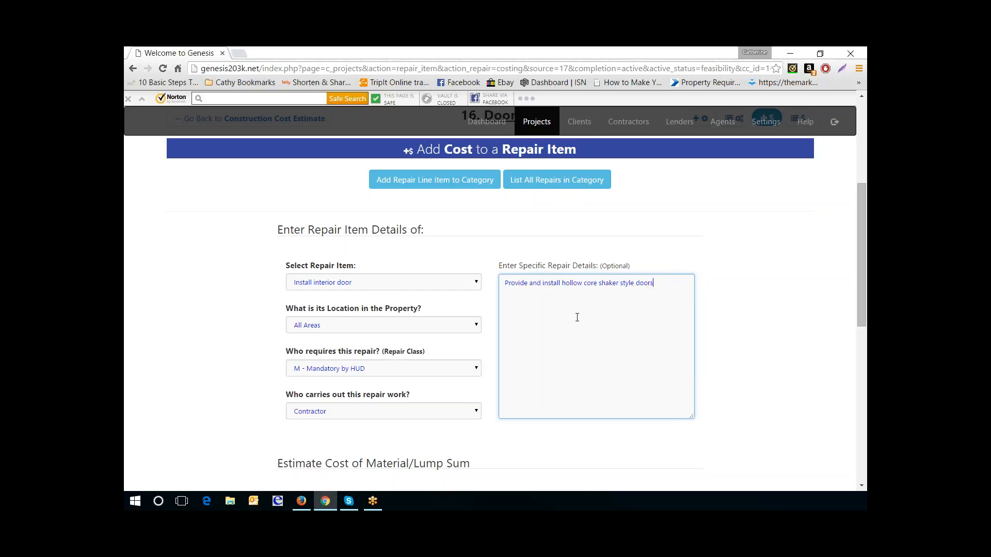
- Continue the repair details with "with single knob/lockset at rooms where missing:" and add the line "Rear bdrm (bdrm 3), Hall bath"
text( with single knob/lockset at )
text(roooms where)
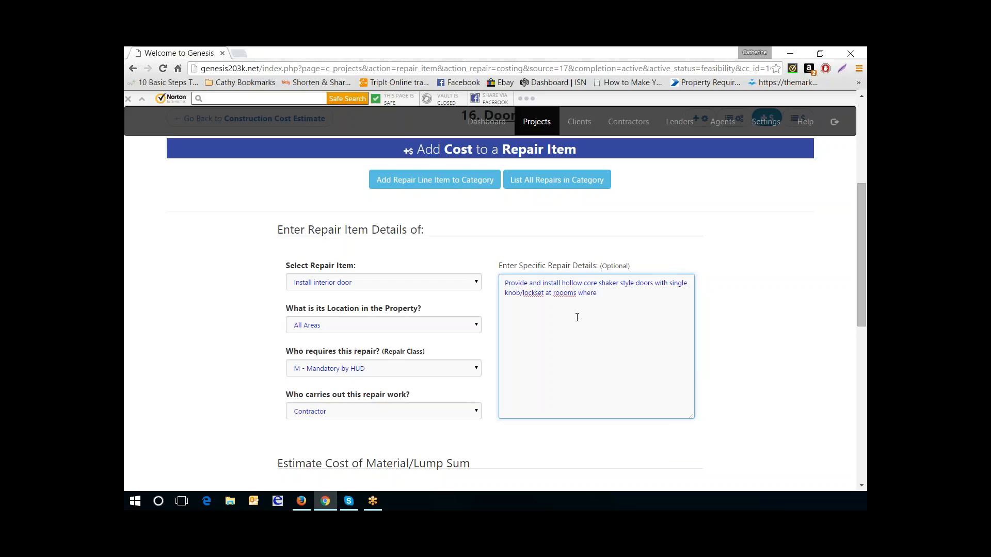
key(BackSpace)
key(BackSpace)
key(BackSpace)
key(BackSpace)
key(BackSpace)
key(BackSpace)
key(BackSpace)
key(BackSpace)
text(ms where missing)
text(:)
key(Return)
text(Rear bdrm (bdrm 3), Hall bath)
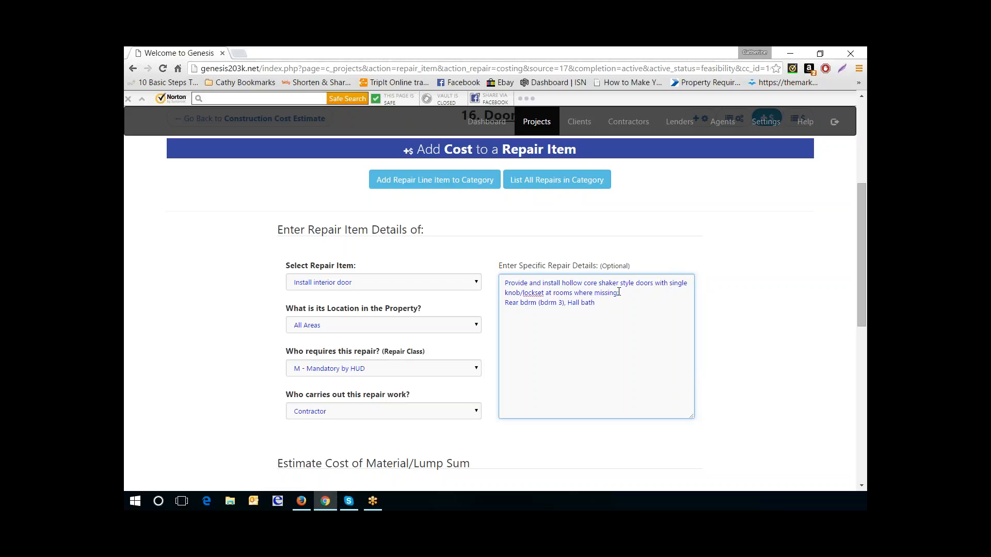
- Add "or damaged" after "missing:" and insert "entry" before "doors" in the specific repair details
text(: or damaged)
key(Left)
key(Left)
key(Left)
key(Left)
key(Left)
key(Left)
key(Left)
key(Left)
key(Left)
key(Left)
key(Left)
key(Left)
text(entry)
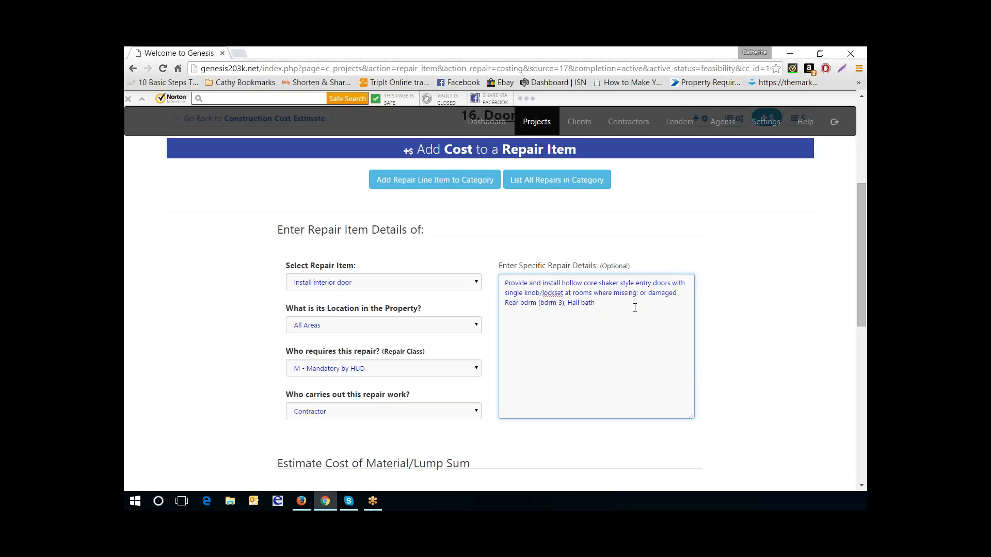
- Enter the material cost estimate as a quantity of 2 at a rate of $160, keeping the unit EA - Each
scroll(564, 355, down, 3)
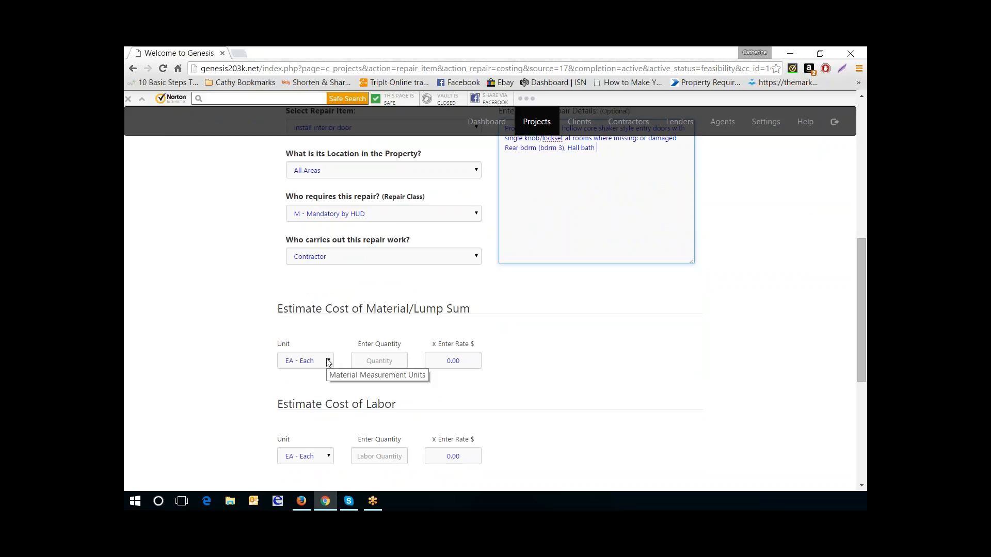
scroll(328, 363, down, 1)
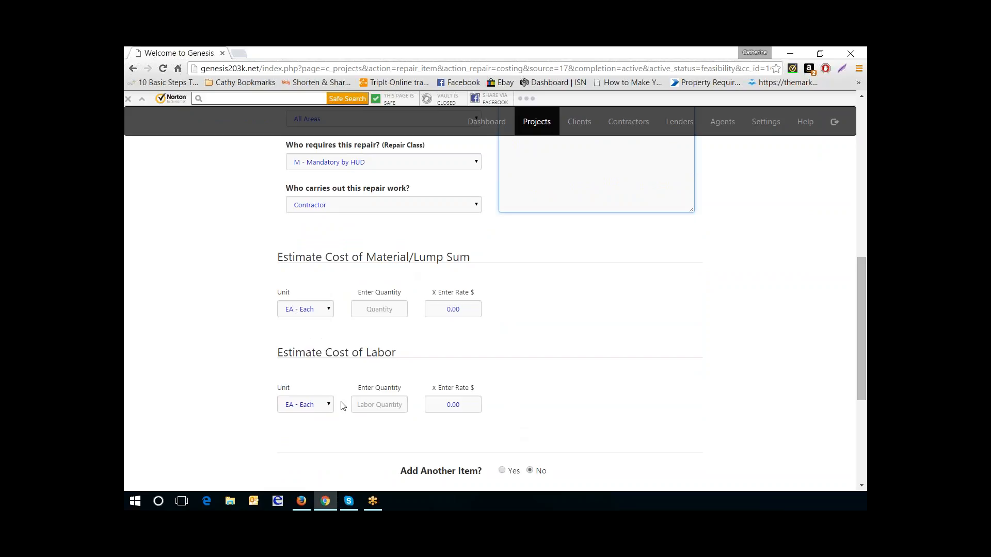
scroll(612, 317, up, 3)
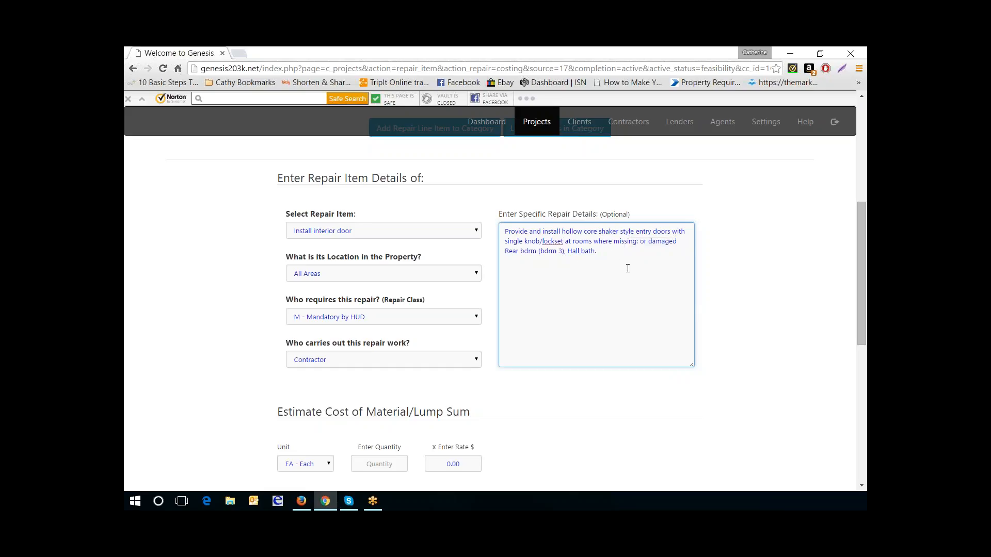
scroll(624, 261, down, 2)
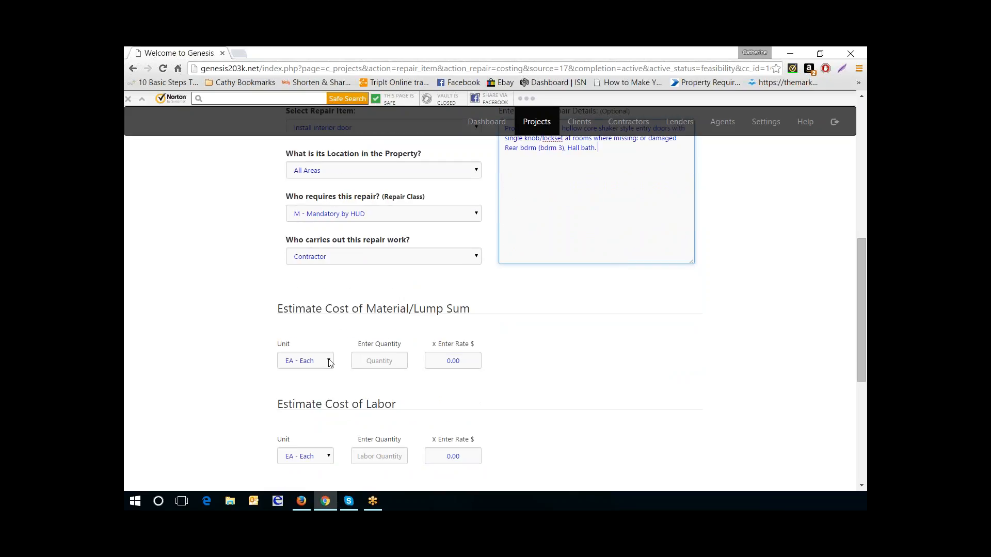
click(386, 360)
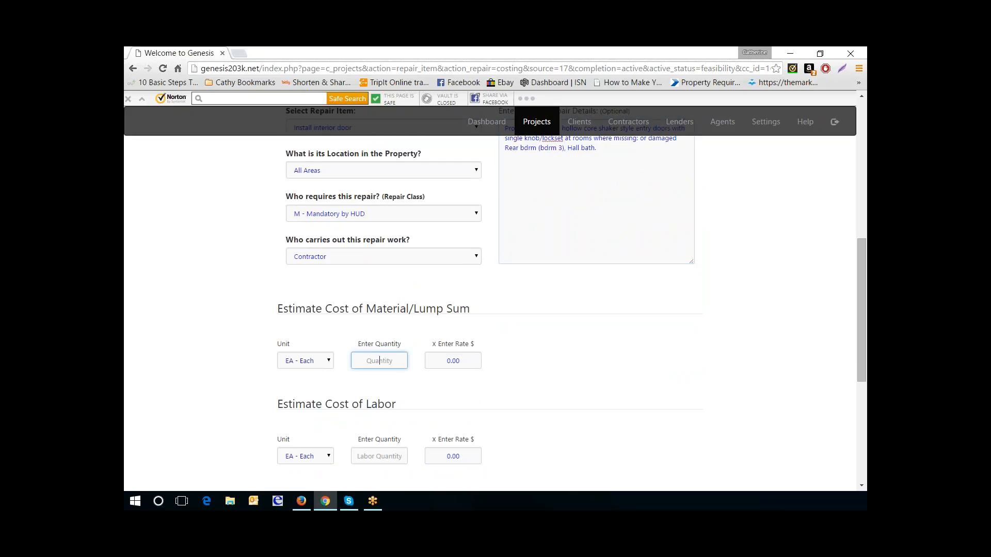
text(160)
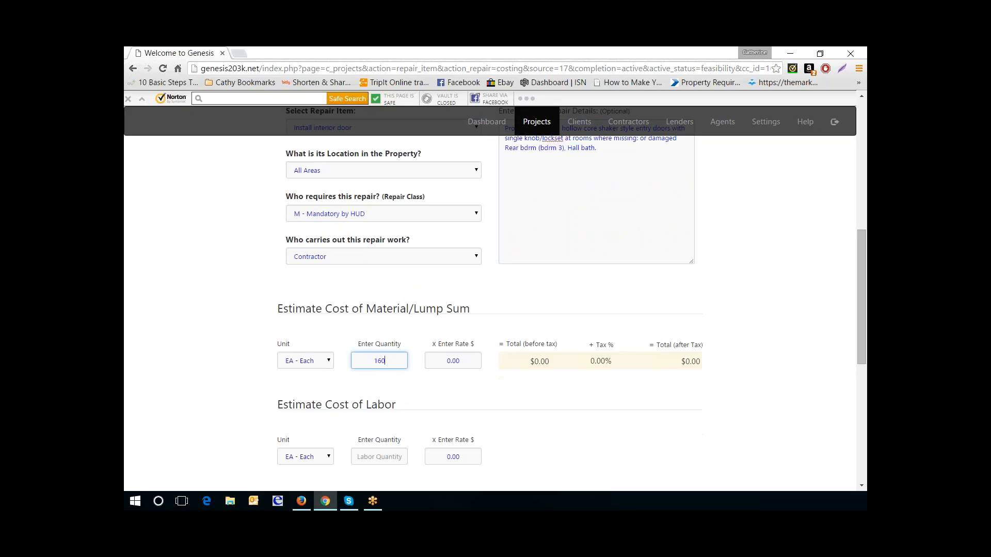
key(BackSpace)
key(BackSpace)
key(BackSpace)
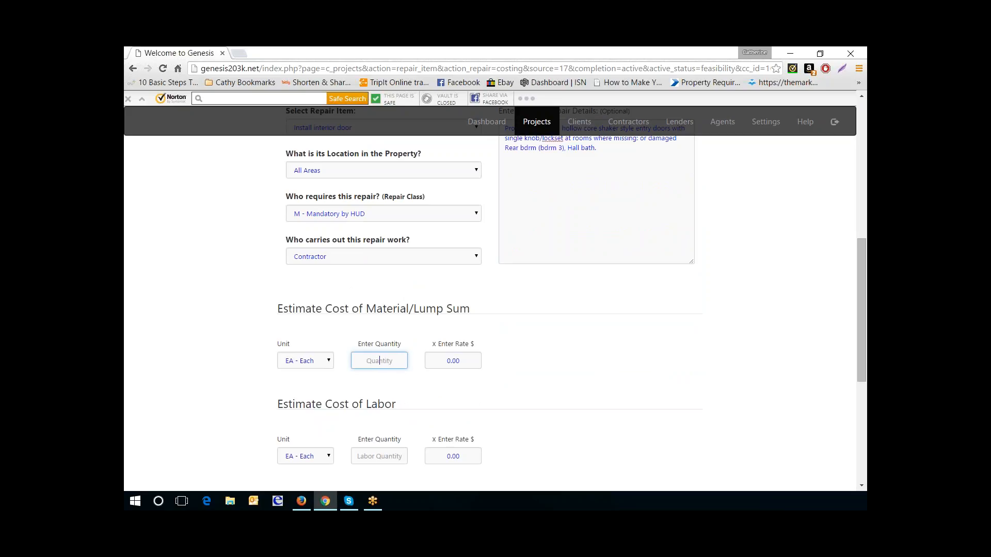
text(2)
key(Tab)
text(160)
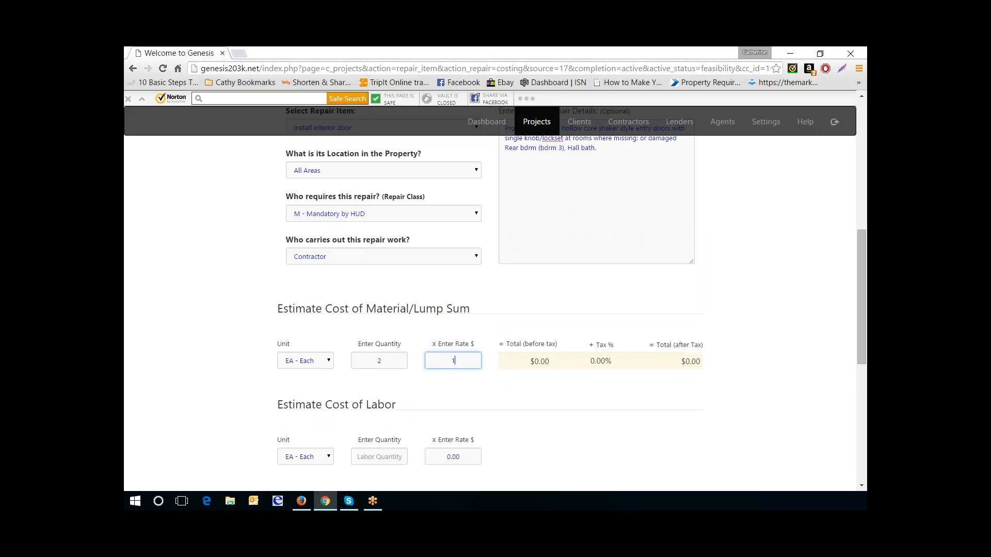
key(Tab)
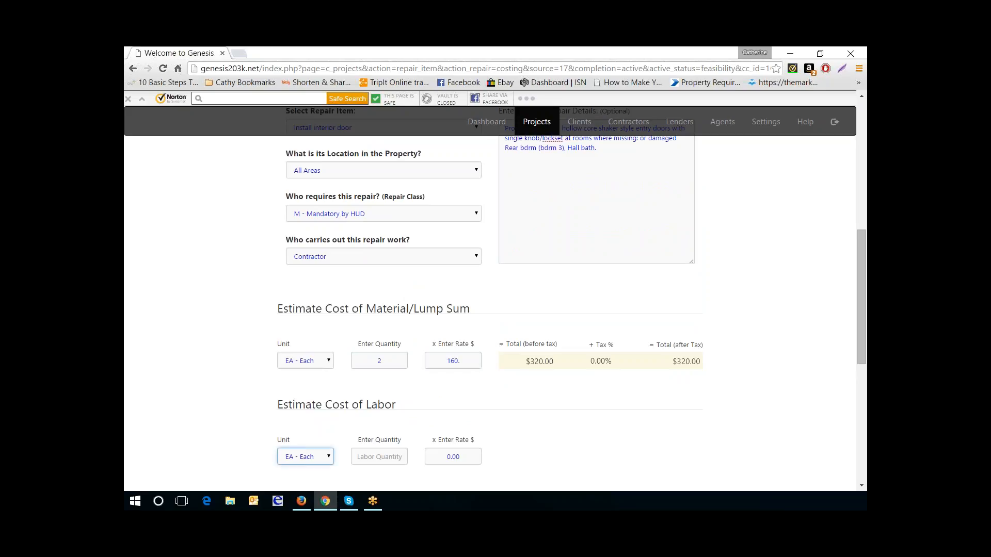
- Choose to add another item and submit the cost of the interior door repair
scroll(508, 383, down, 2)
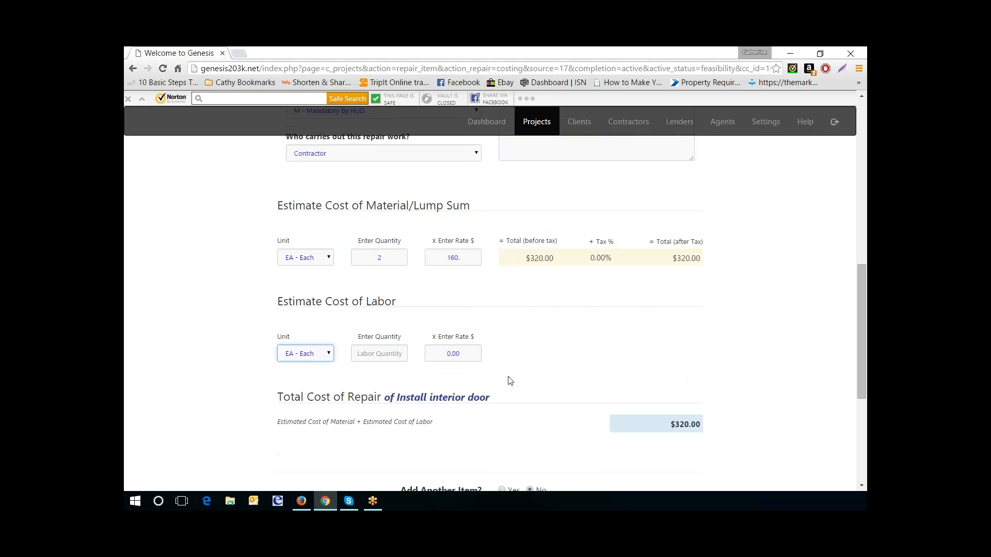
scroll(510, 381, down, 2)
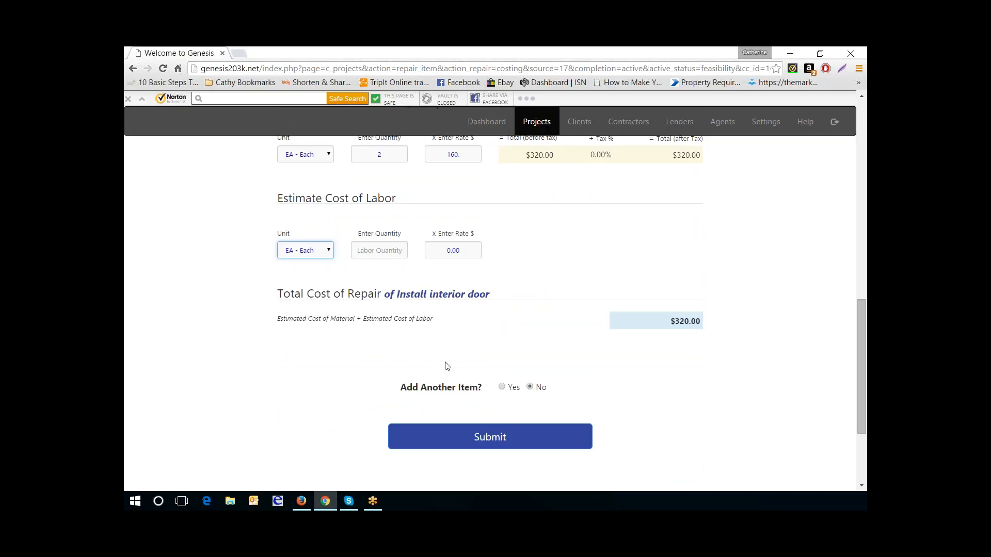
click(502, 389)
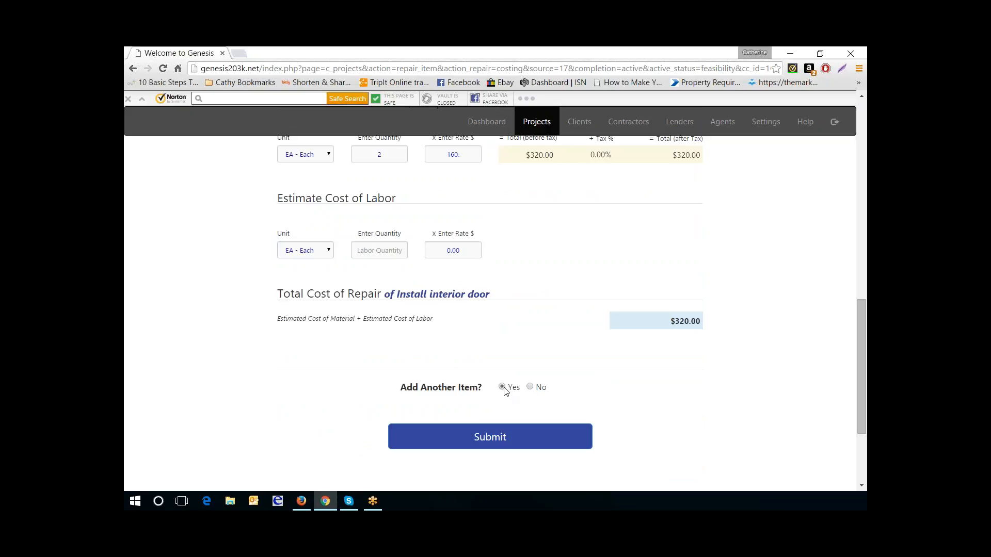
click(486, 440)
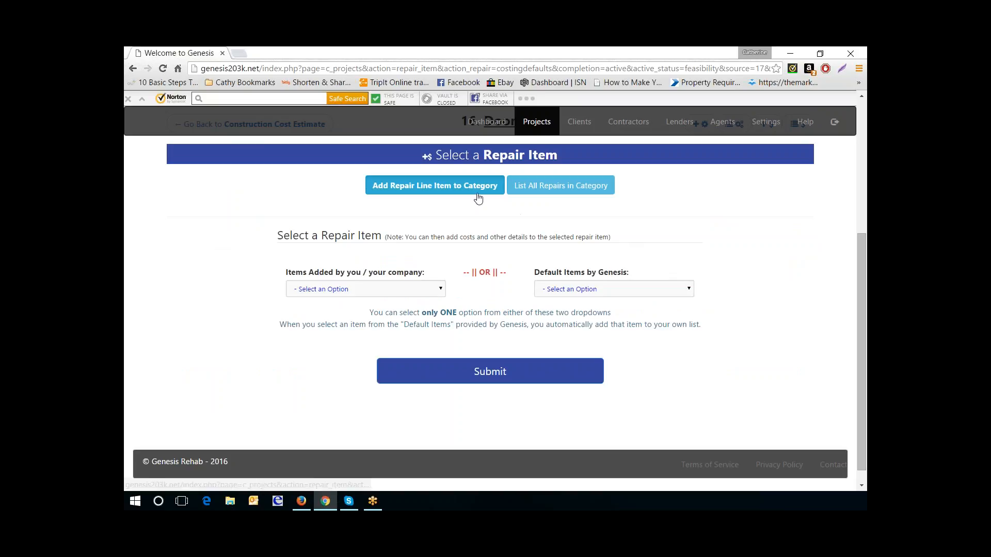
- Select the company item "Install interior door" again as the next repair item and submit it
click(440, 289)
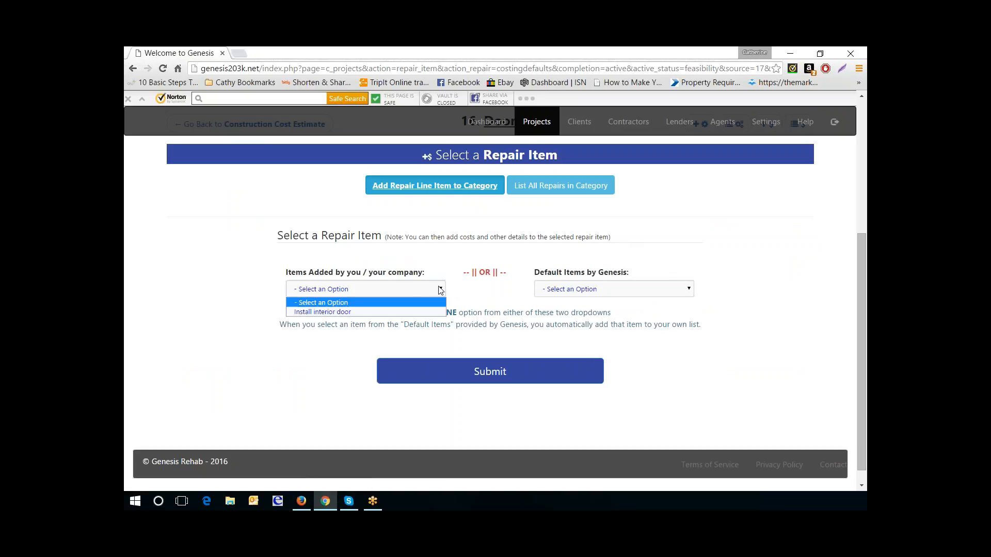
click(290, 312)
click(490, 372)
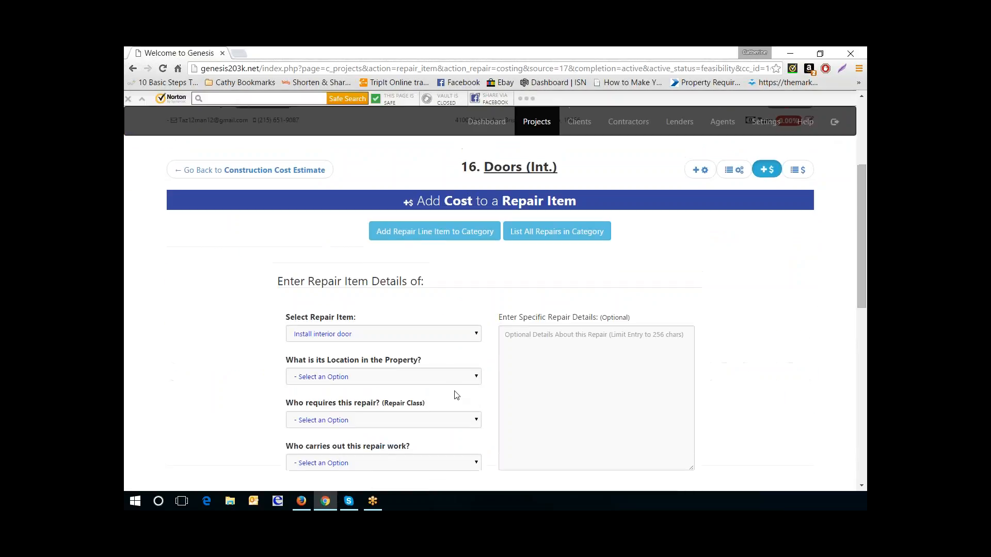
- Set the second repair's location to 2nd Floor, its class to "D - Desired by Homeowner" and the party carrying it out to Contractor
click(456, 380)
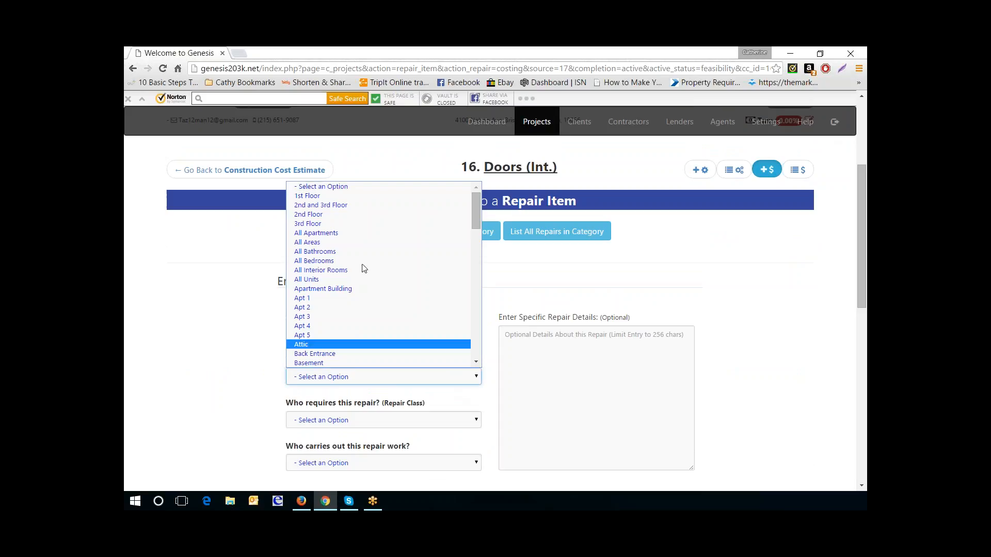
click(334, 217)
click(476, 421)
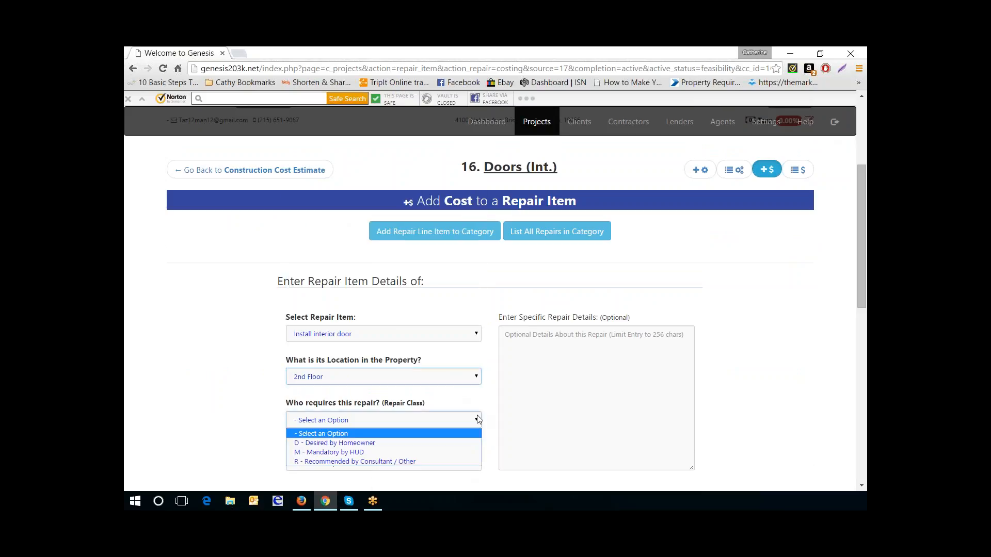
click(395, 443)
scroll(396, 439, down, 1)
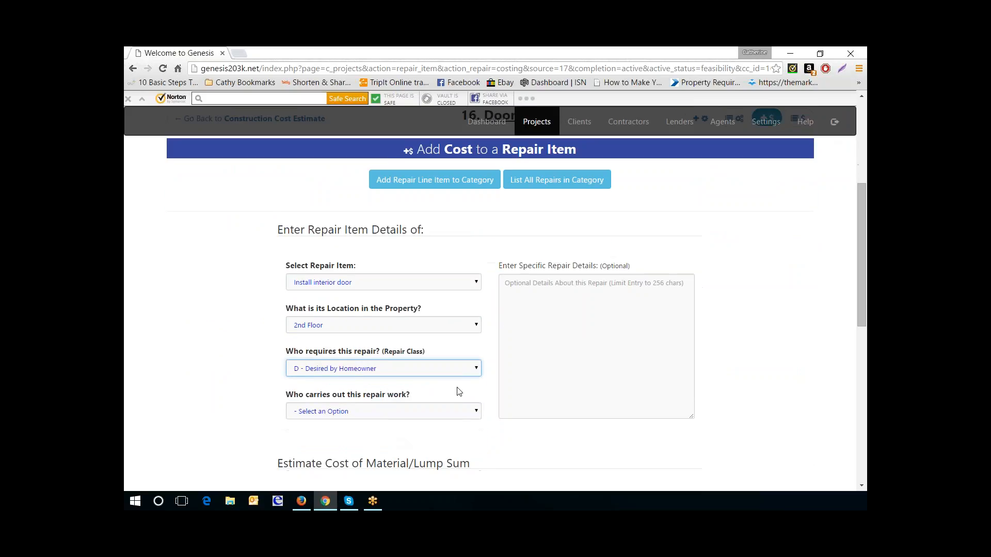
click(466, 411)
click(398, 443)
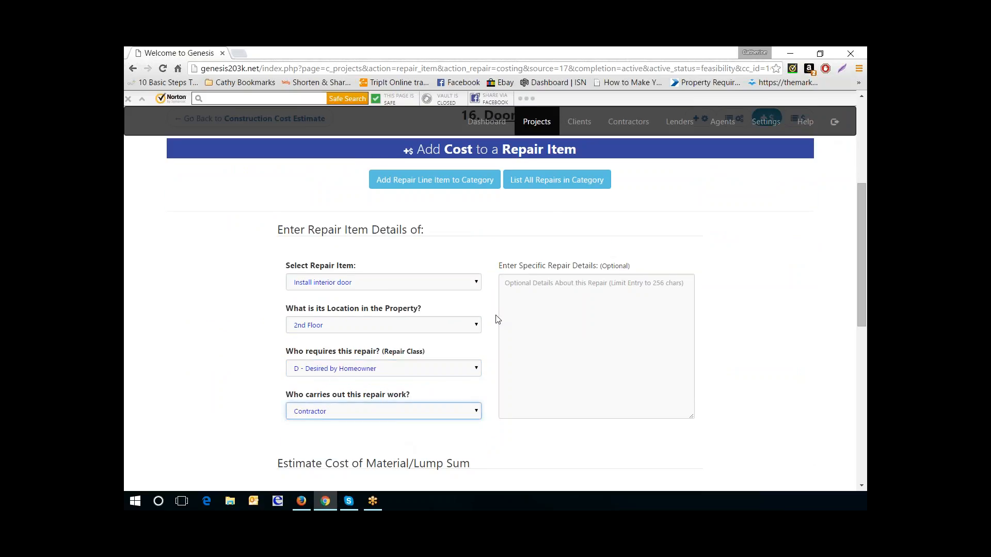
- Enter the specific repair details "Replace doors to bedrooms with new Shaker Style doors and single knob lockset."
click(511, 281)
text(Repl)
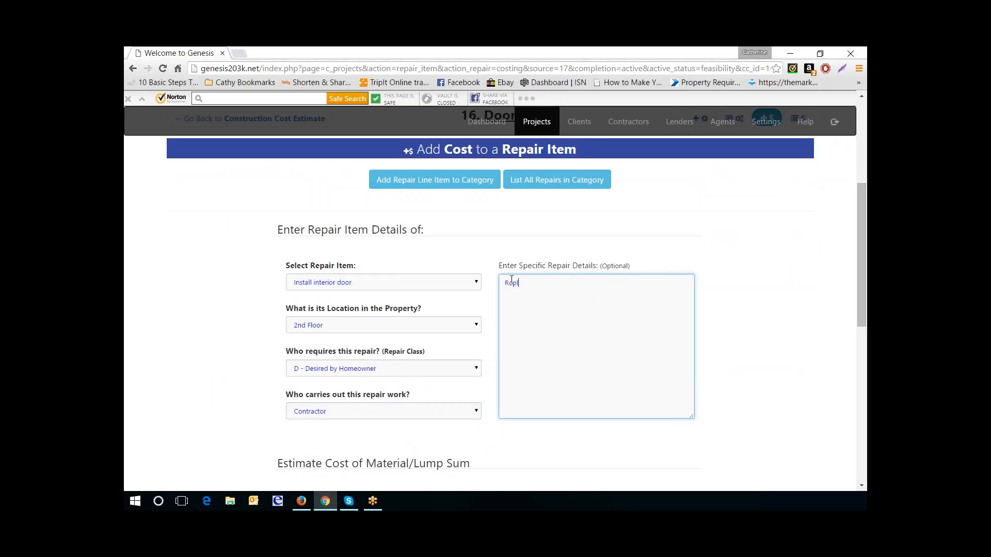
text(ace doors to bedrooms)
text(with new Shaker Style doors )
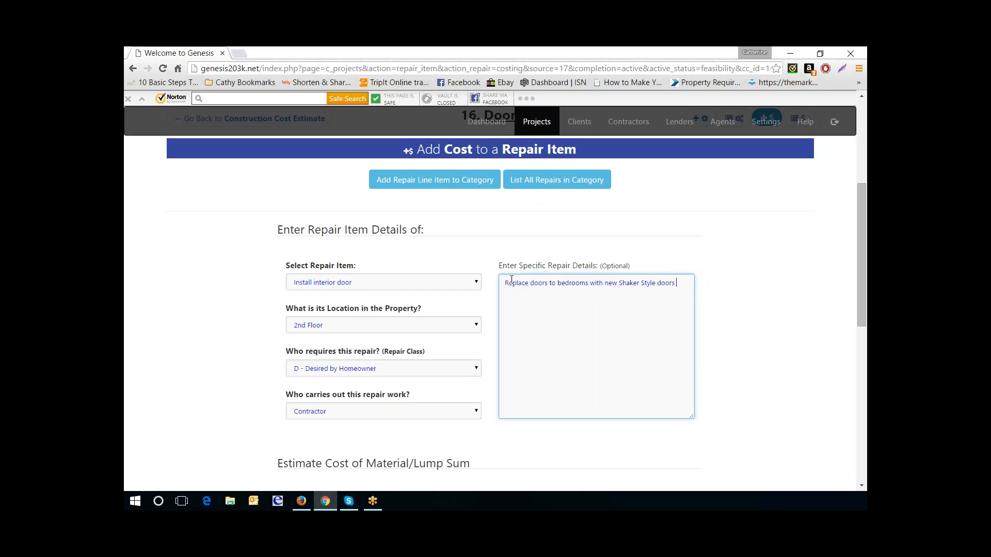
text(and single knob lockset.)
- Replace the final period of the specific repair details with "- front bedrooms"
scroll(489, 308, down, 3)
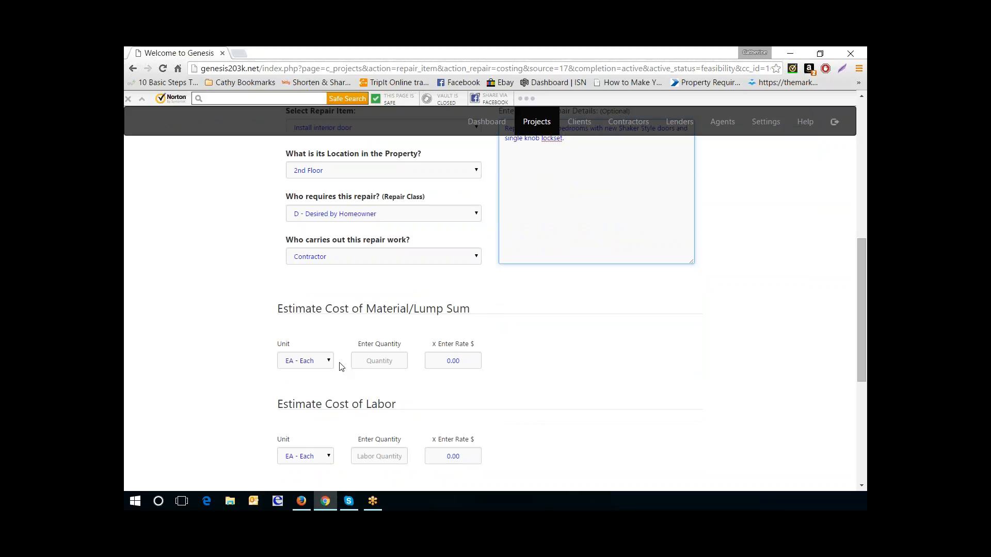
click(379, 361)
scroll(512, 284, up, 4)
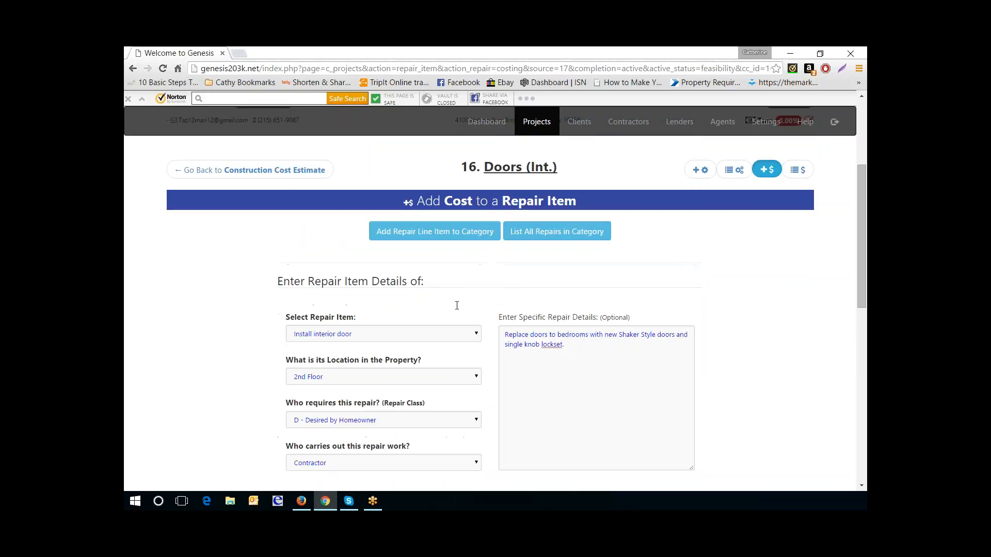
click(596, 351)
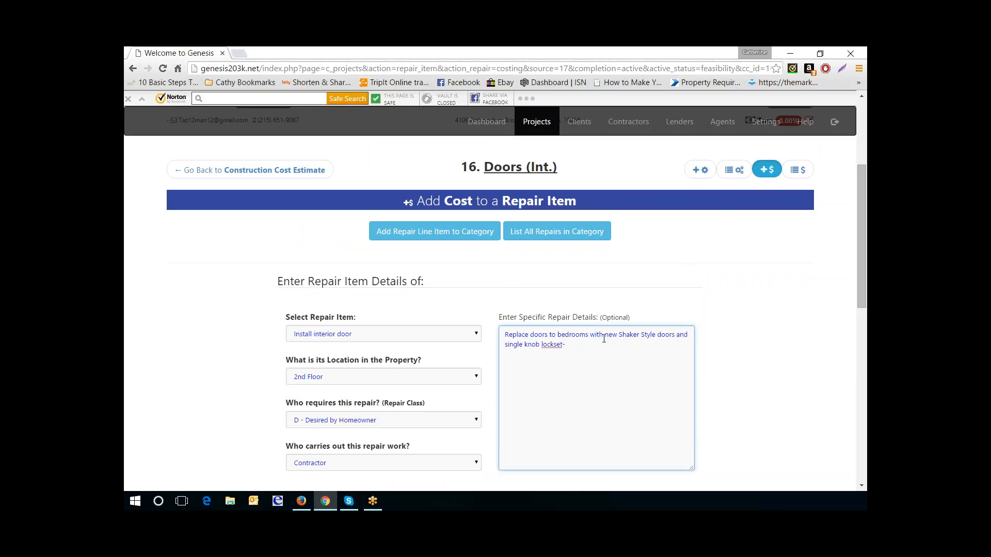
text(- front bedrooms)
scroll(573, 340, down, 4)
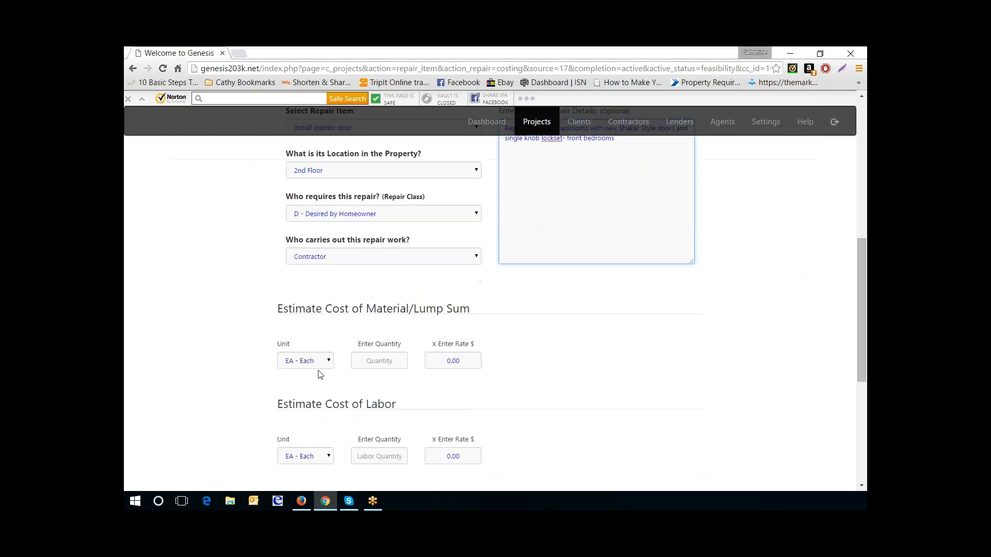
- Set the second door repair's material cost to 2 units of "EA - Each" at a rate of $160 and submit the item
click(328, 361)
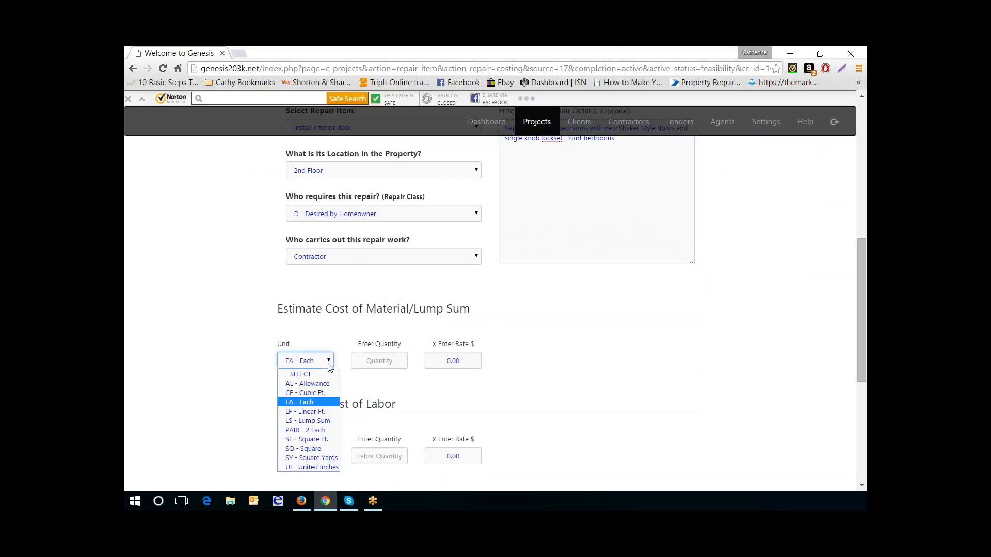
click(320, 403)
click(372, 363)
text(2)
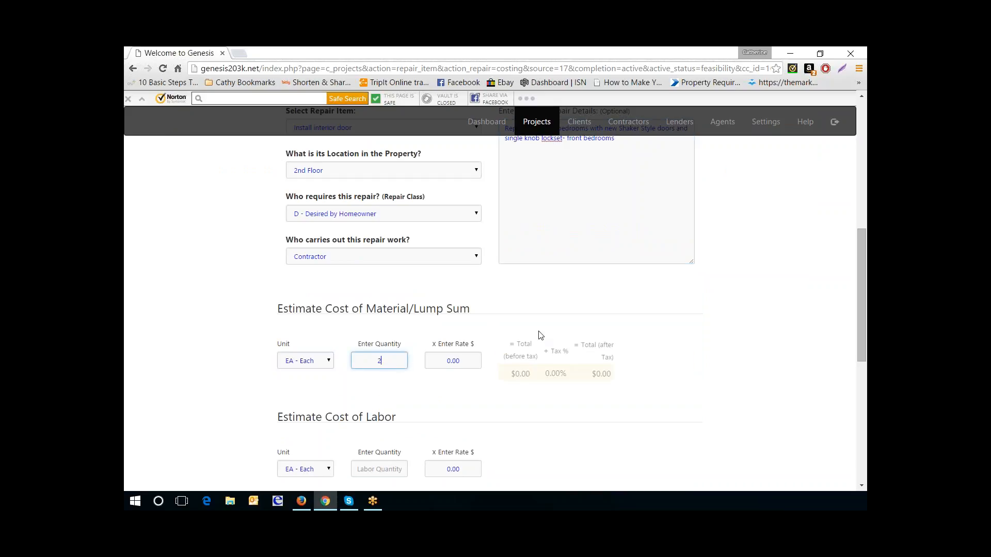
key(Tab)
text(160.)
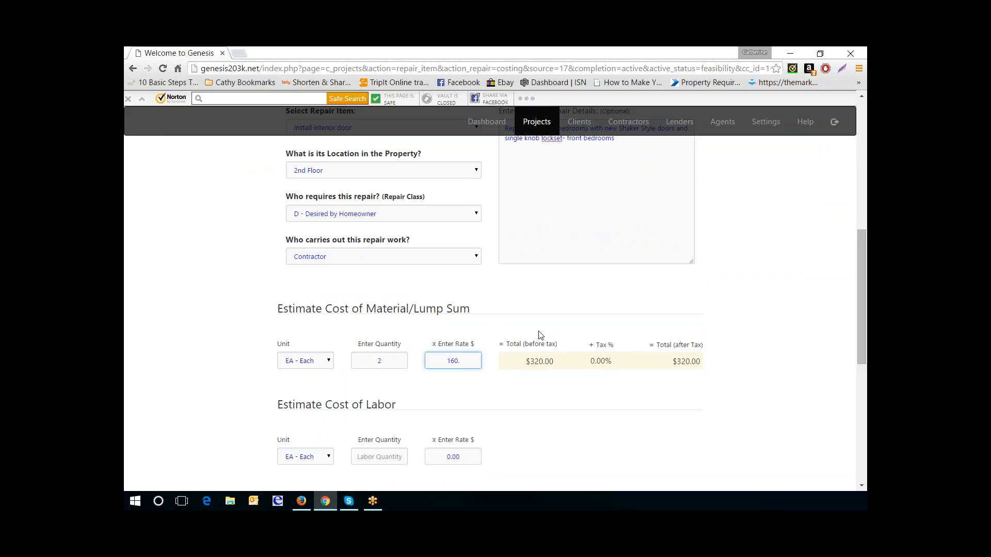
key(Tab)
scroll(826, 271, down, 4)
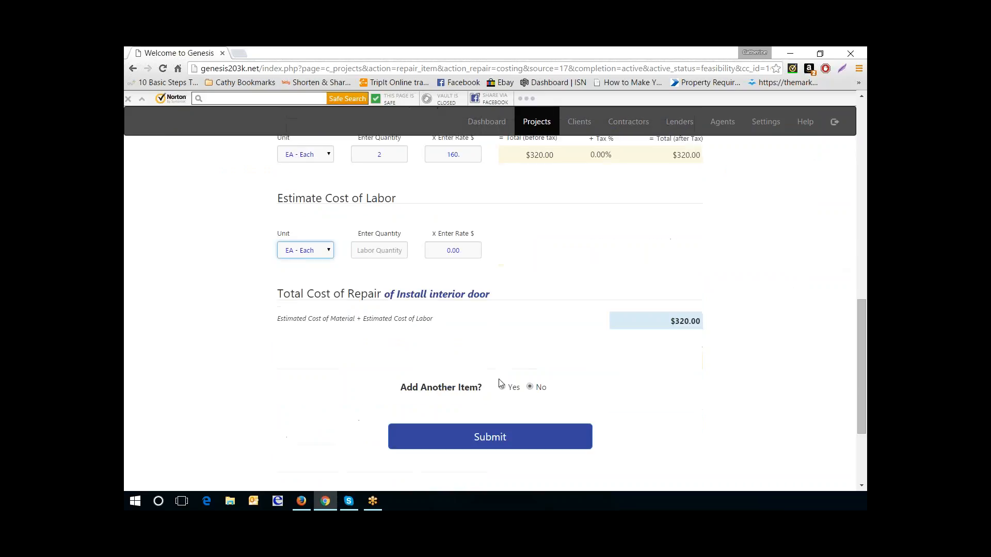
click(497, 440)
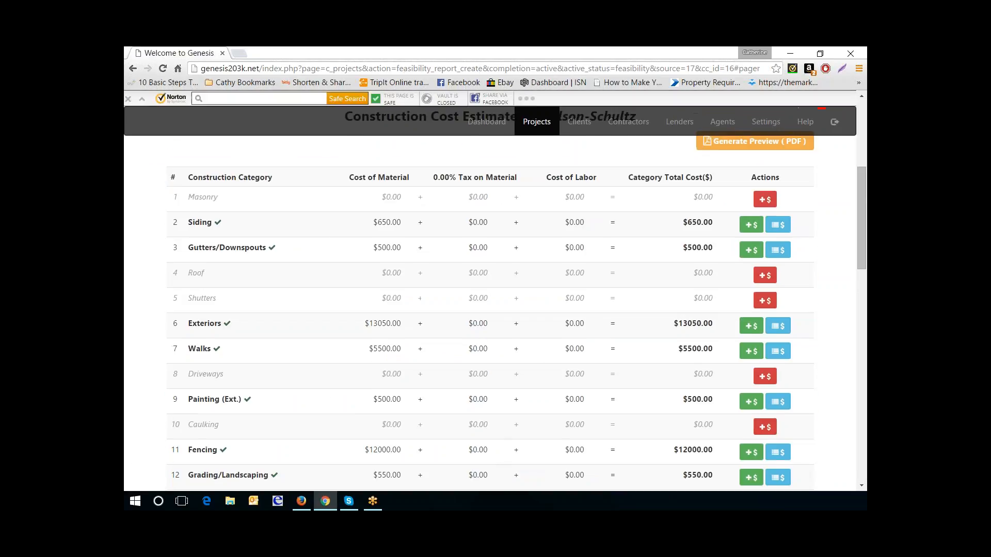
- Open the list of all repairs in the Doors (Int.) category of the Construction Cost Estimate
scroll(418, 433, down, 1)
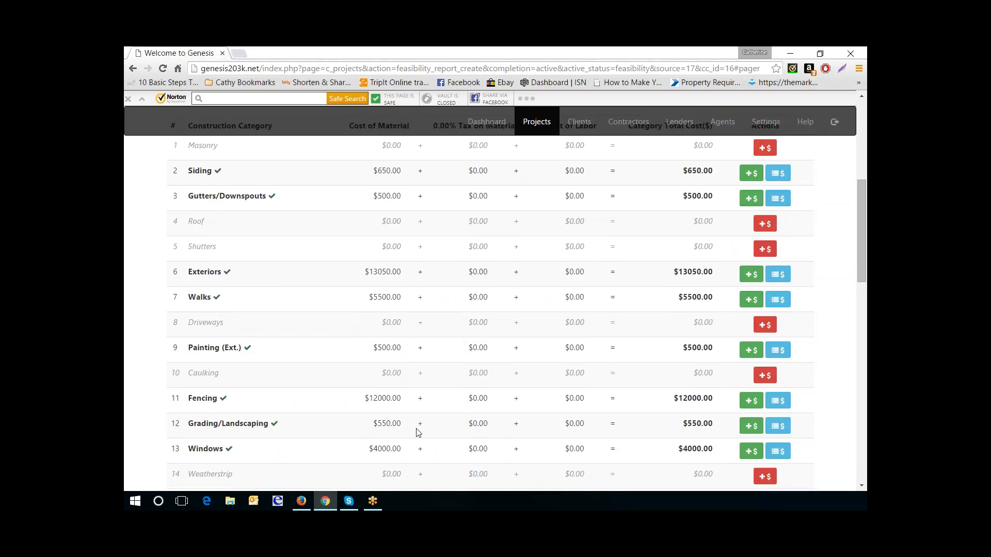
scroll(418, 433, down, 1)
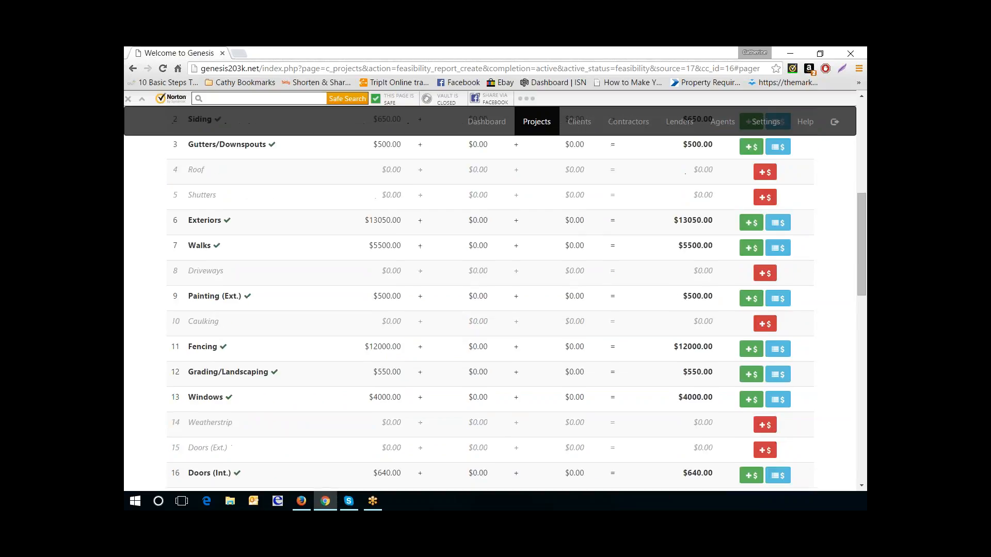
scroll(420, 420, down, 1)
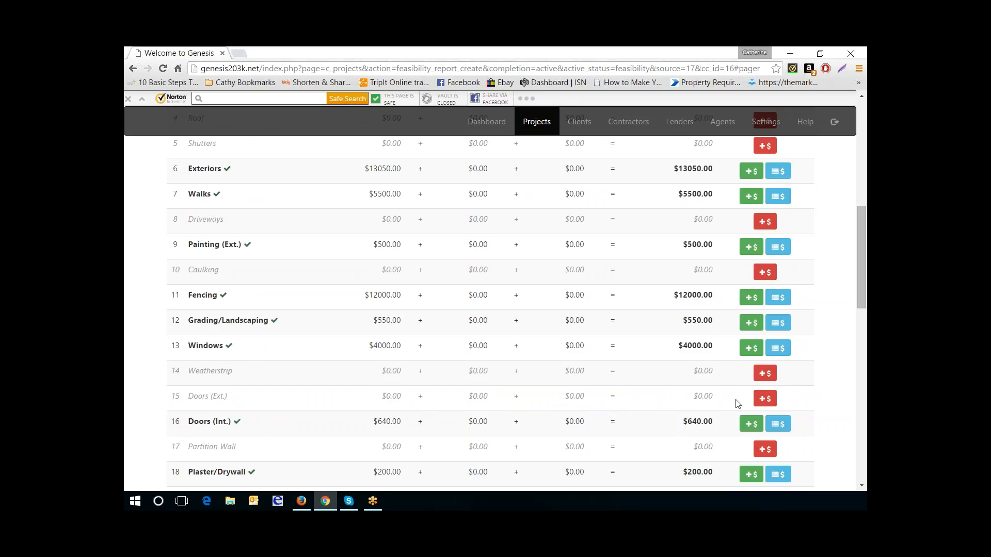
click(782, 427)
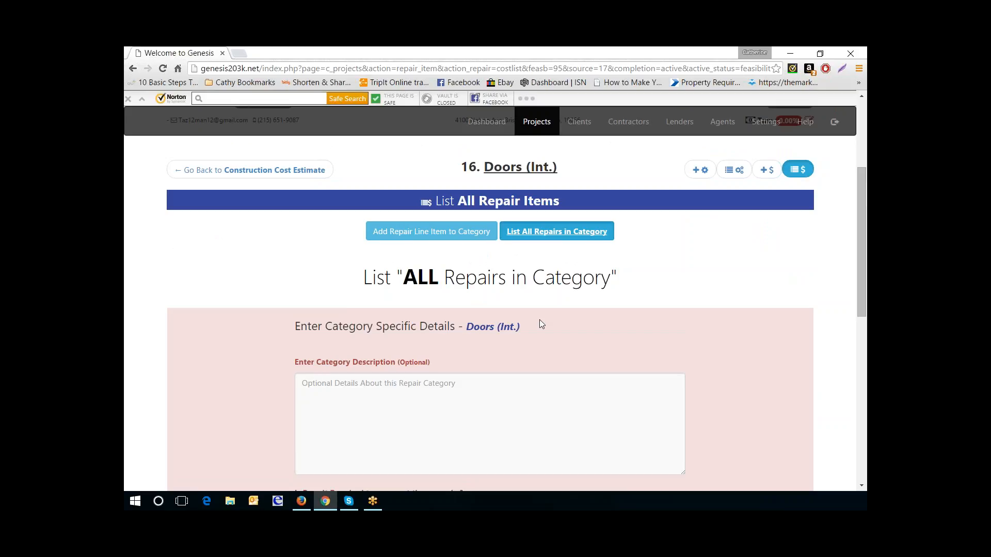
- Enter the Doors (Int.) category description "Cost allowance for Shaker style doors $85, brushed nickle knobs/lockset $35."
scroll(539, 320, down, 2)
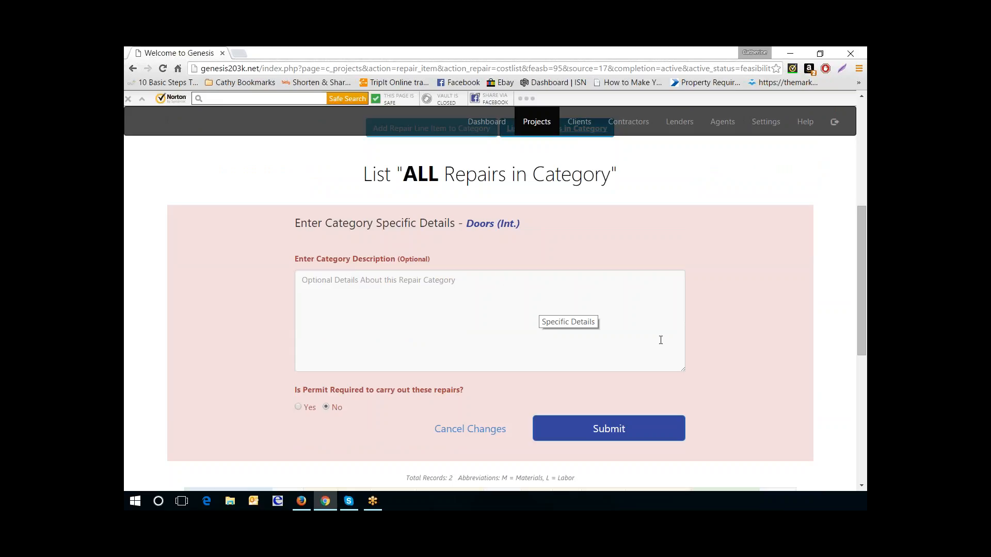
click(351, 282)
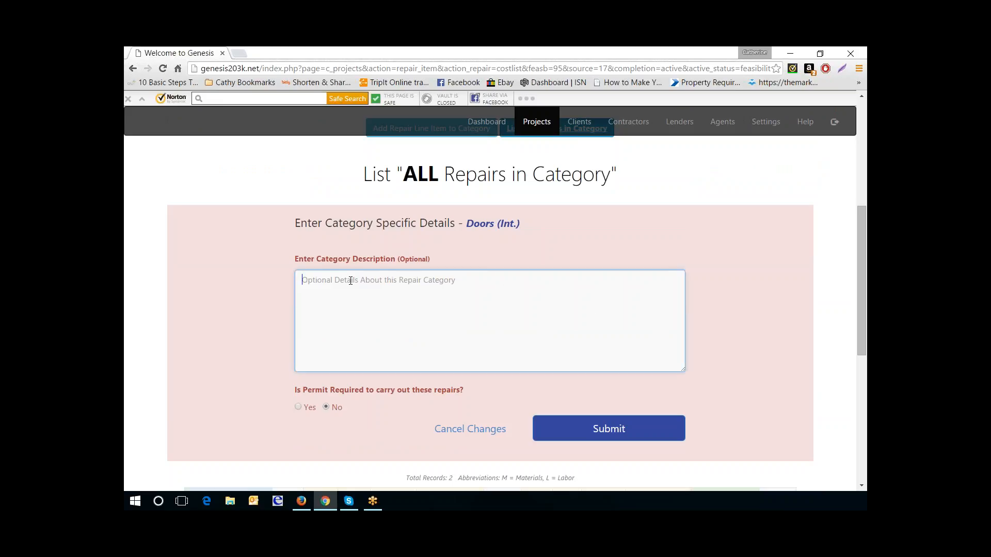
text(Cost al)
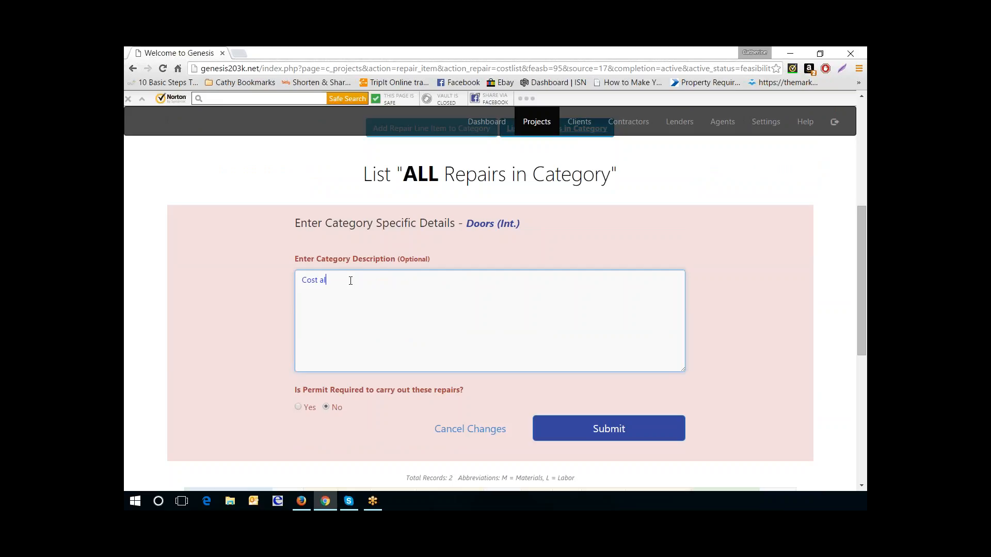
text(lowance for Shaker style doors $85)
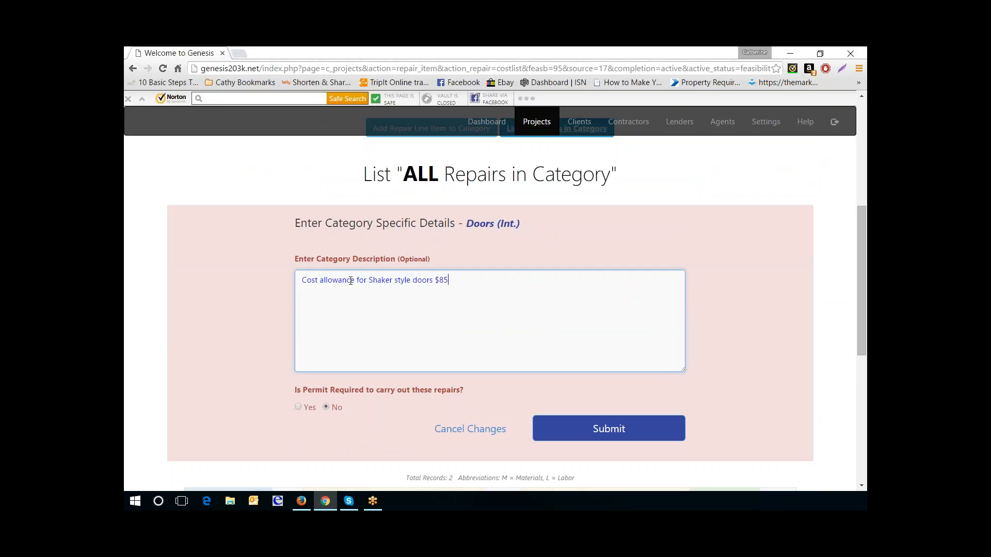
text(, brushed nickle knobs/lockset $35)
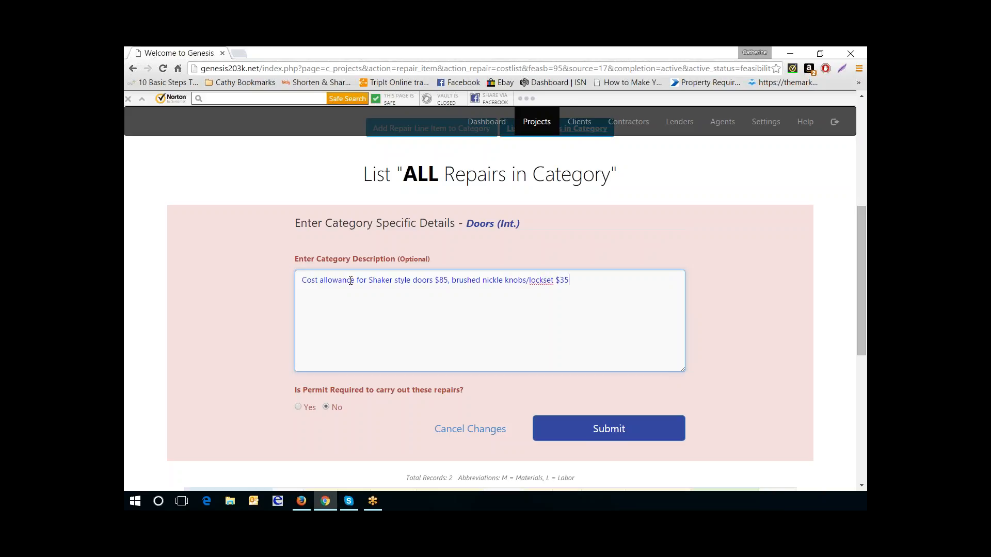
text(.)
- Check the repairs listed under Doors (Int.) and submit the category details with no permit required
scroll(550, 305, down, 2)
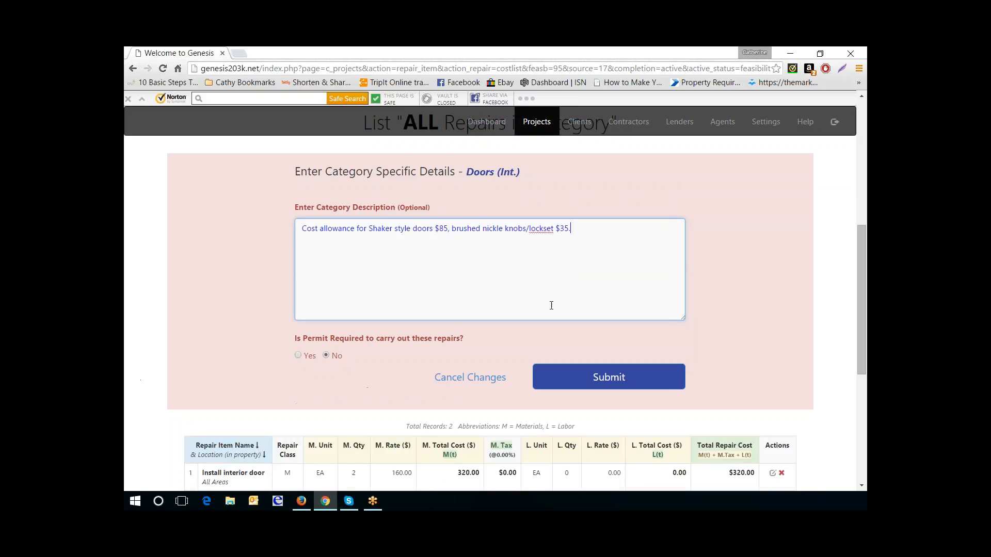
scroll(617, 352, down, 2)
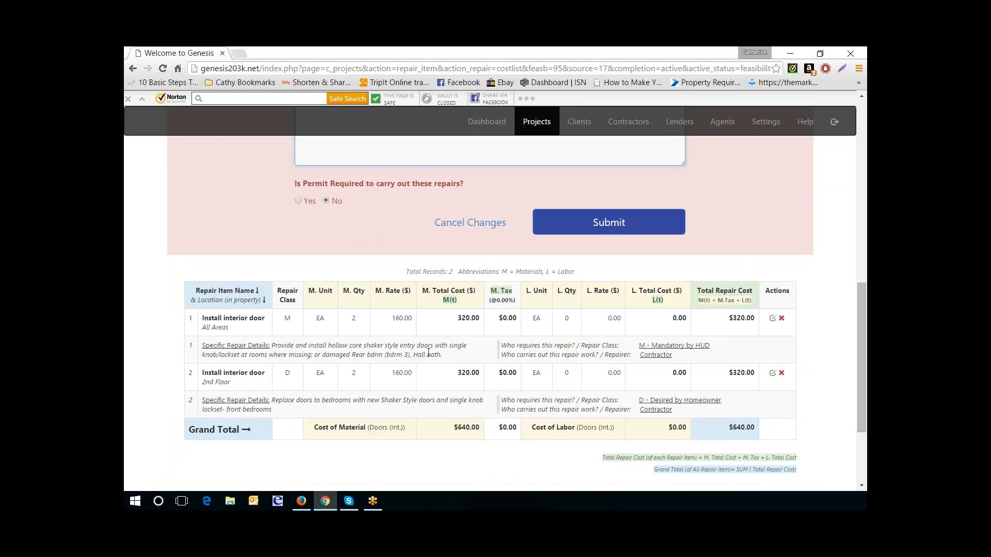
click(648, 224)
click(640, 221)
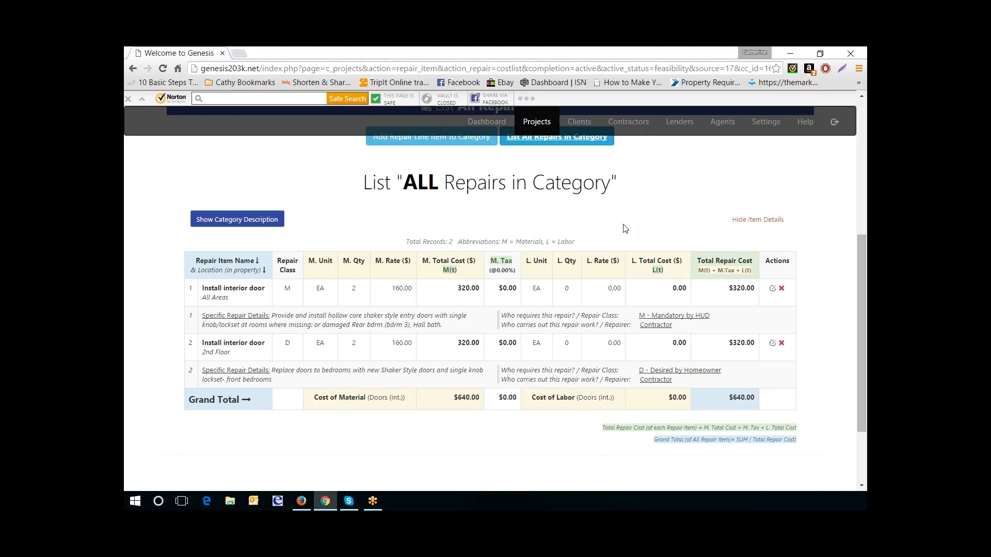
- Show and hide the saved Doors (Int.) category description and return to the Construction Cost Estimate
click(267, 221)
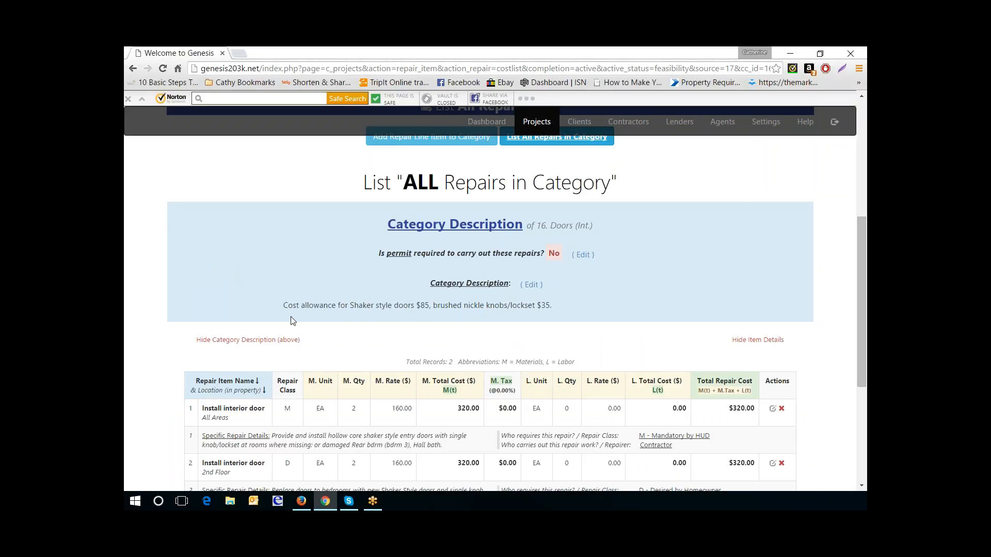
click(249, 349)
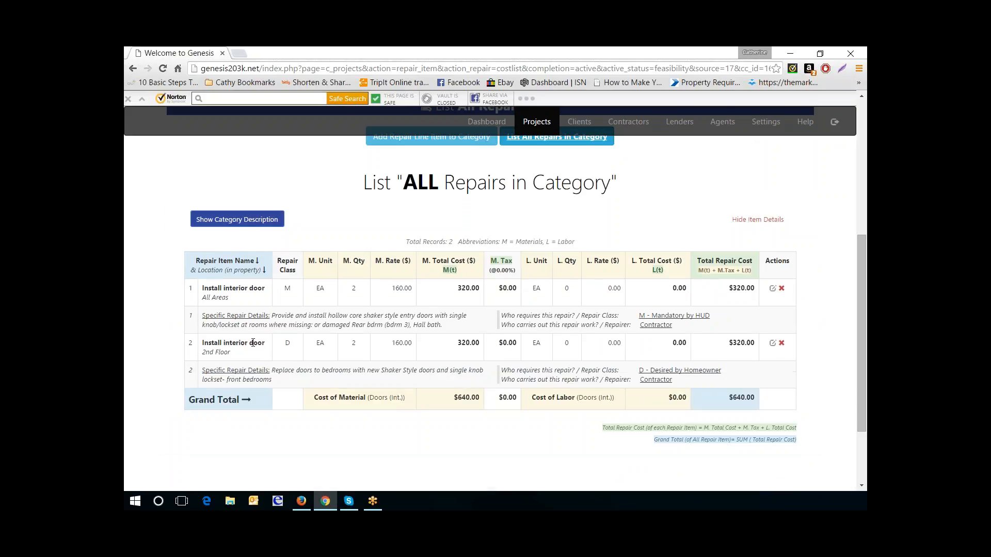
scroll(808, 273, up, 3)
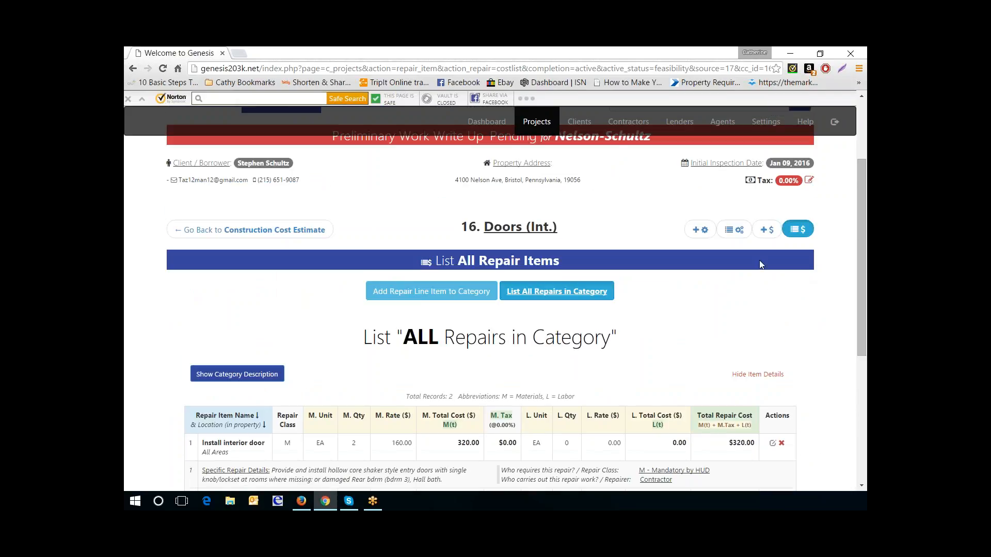
click(223, 233)
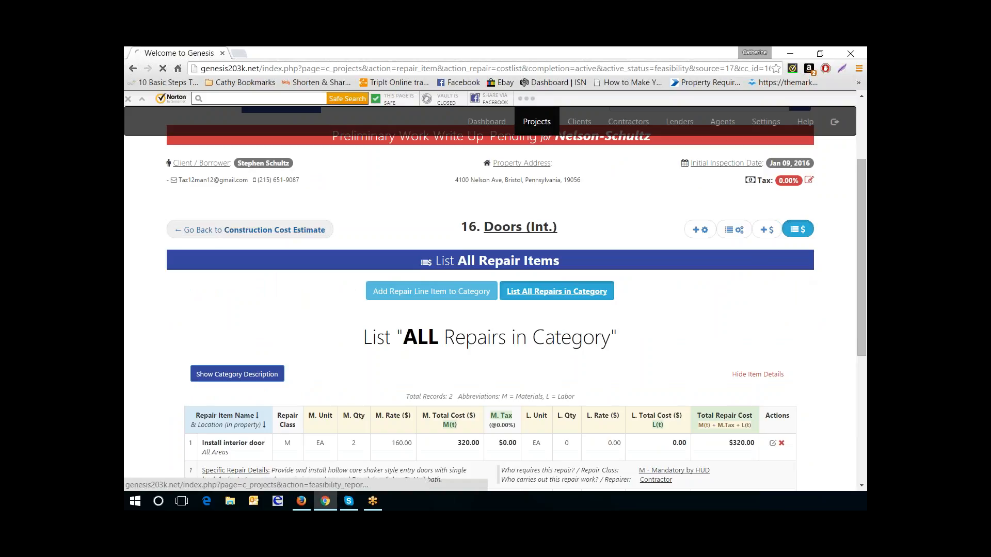
- Review the cost of each construction category down to the grand total of the estimate
scroll(536, 362, down, 6)
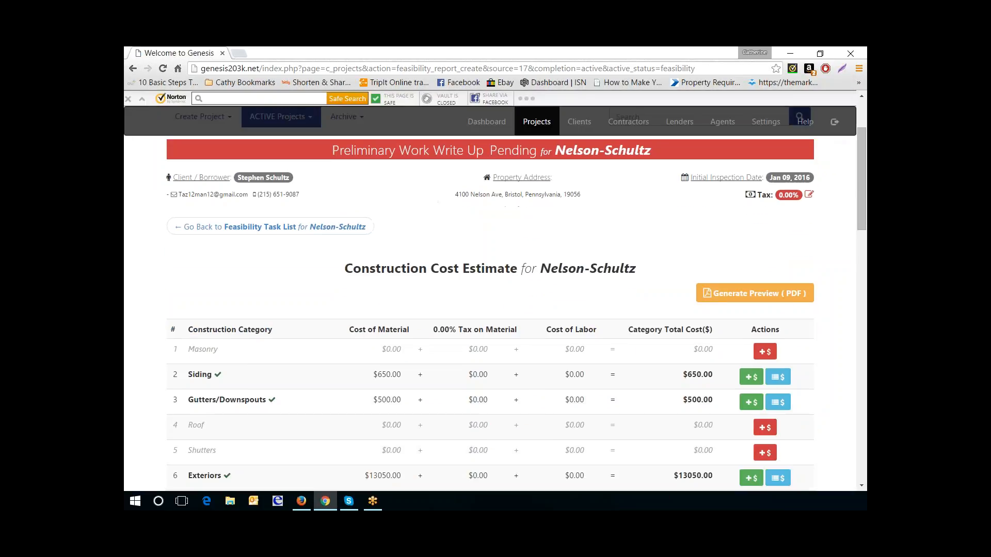
scroll(553, 362, down, 5)
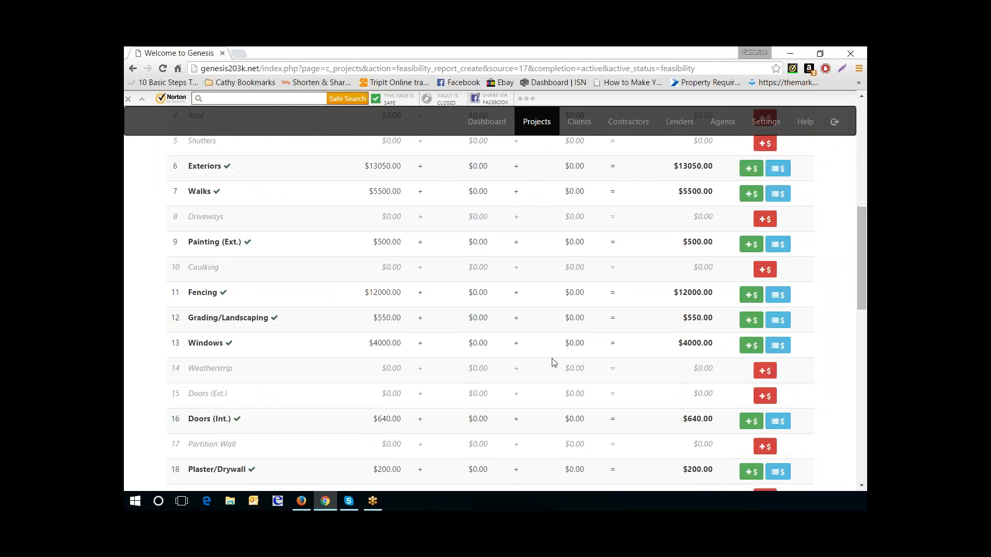
scroll(553, 363, down, 6)
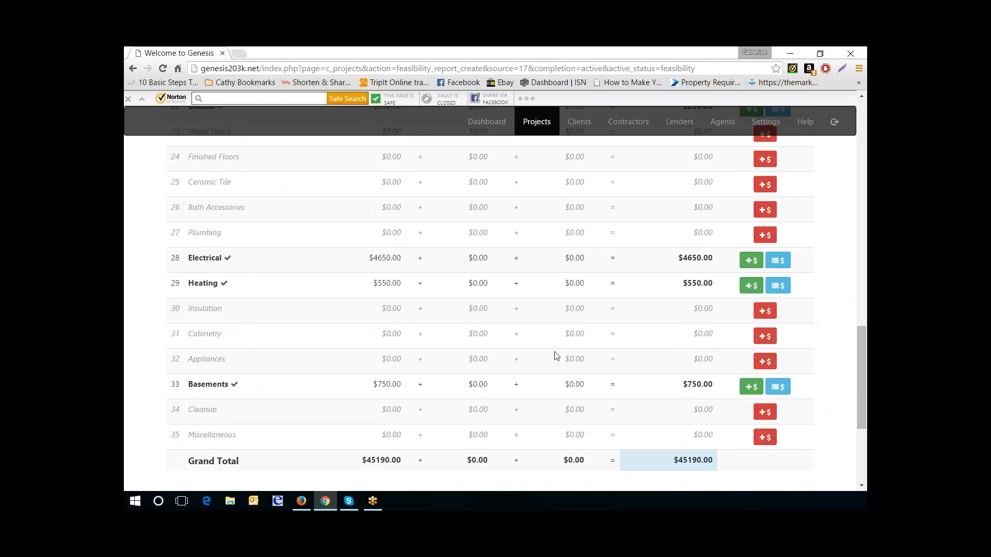
scroll(556, 356, down, 1)
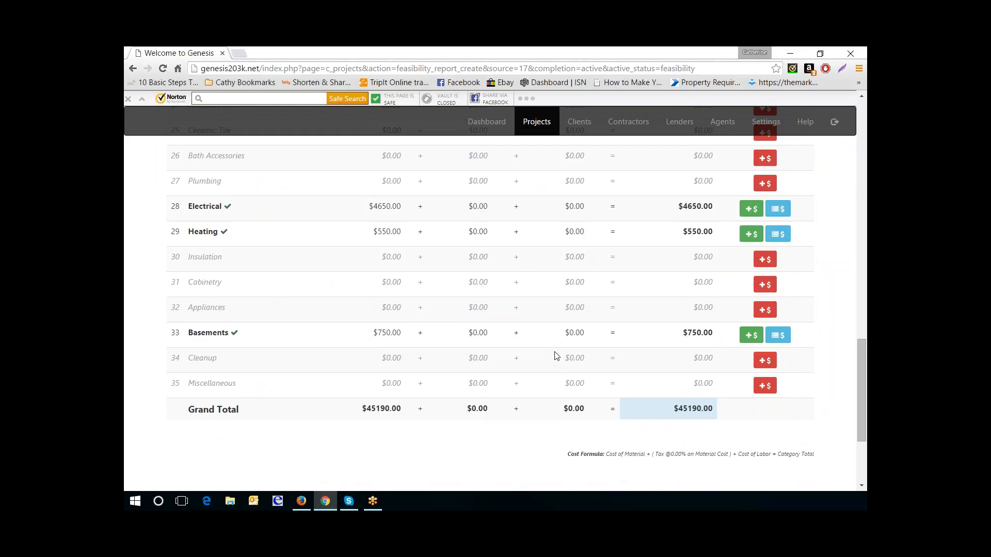
scroll(556, 356, up, 4)
scroll(563, 366, up, 10)
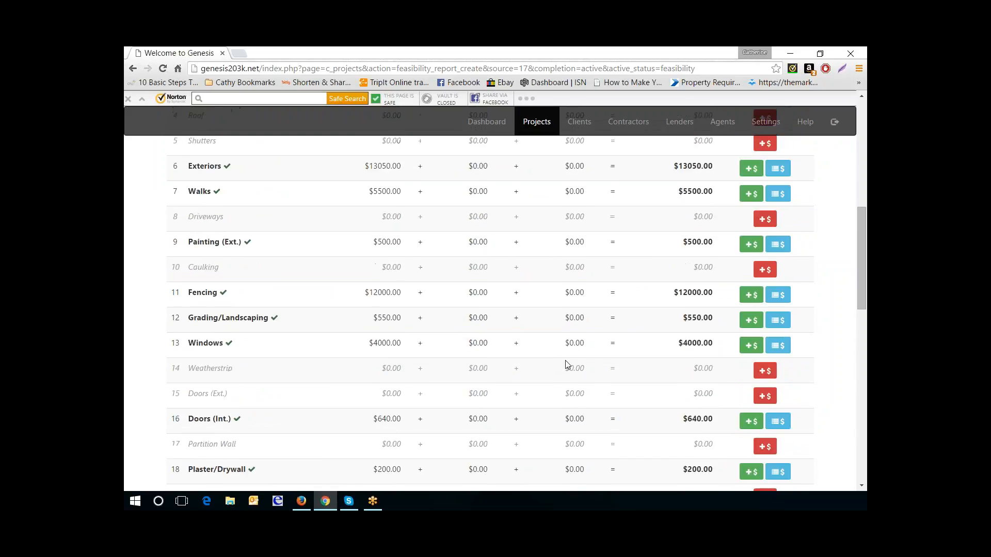
- Request editing of the project's tax rate and cancel the request
scroll(556, 371, up, 4)
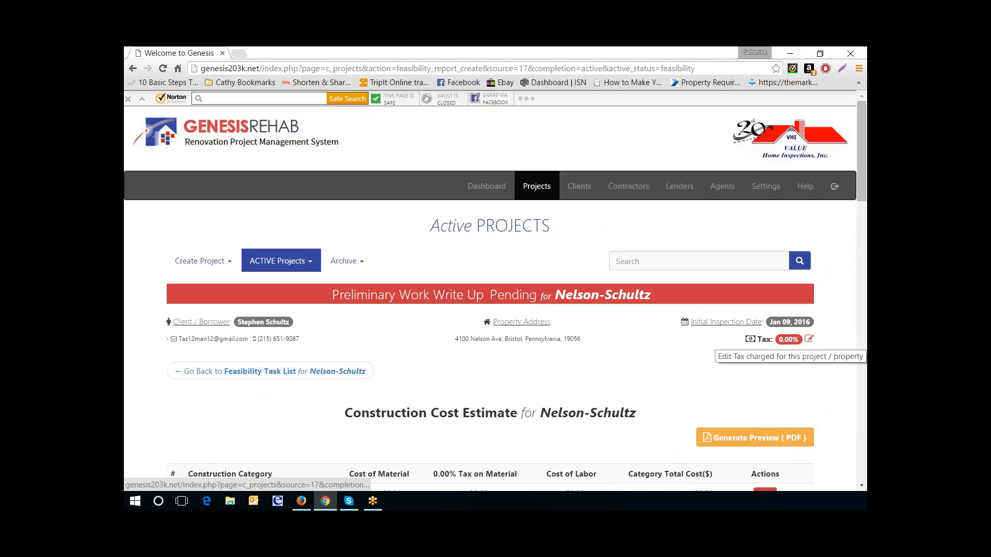
scroll(733, 355, down, 4)
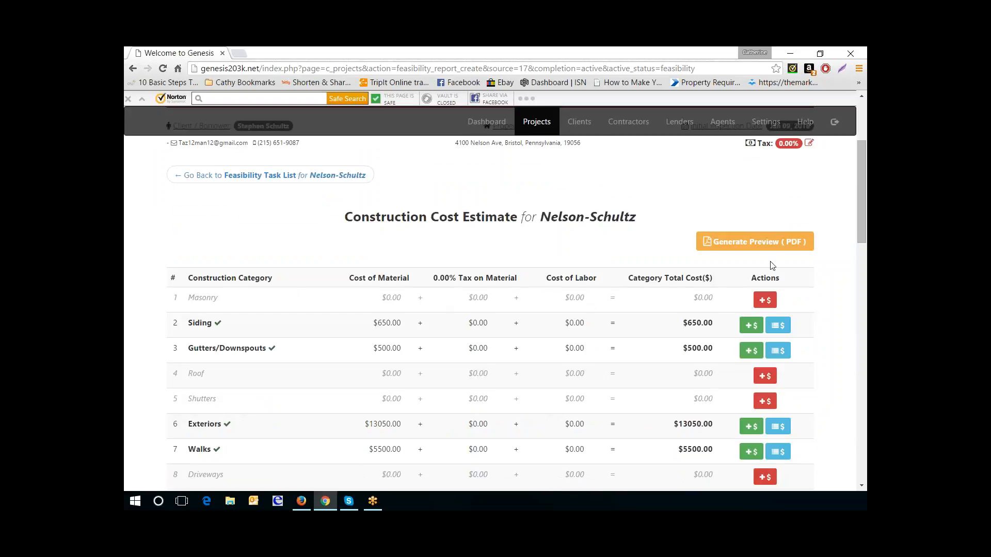
scroll(774, 266, up, 3)
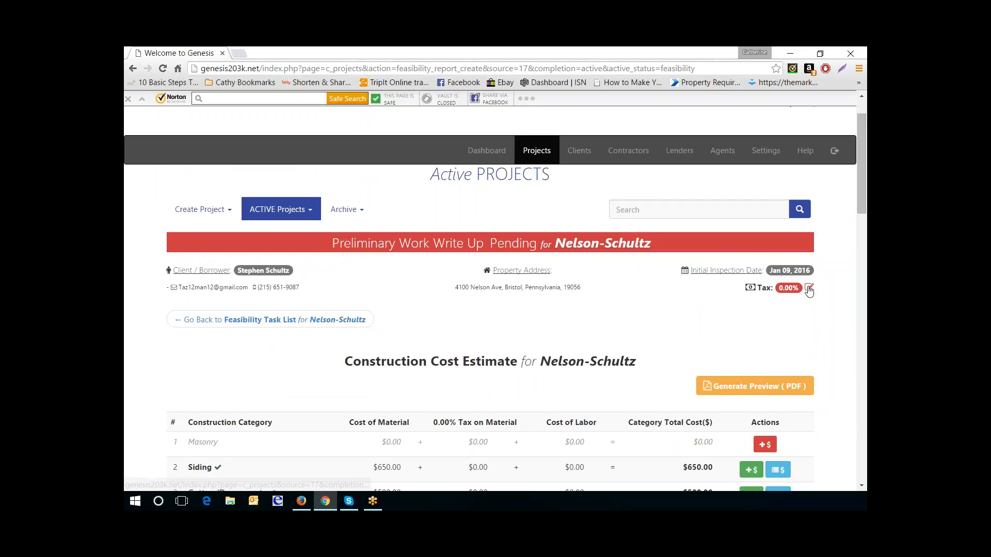
click(809, 288)
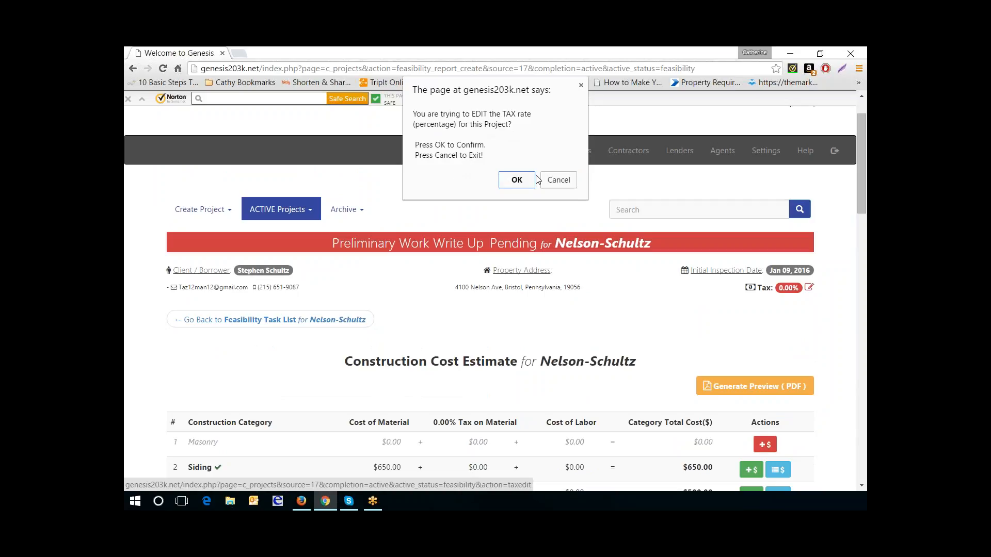
click(556, 183)
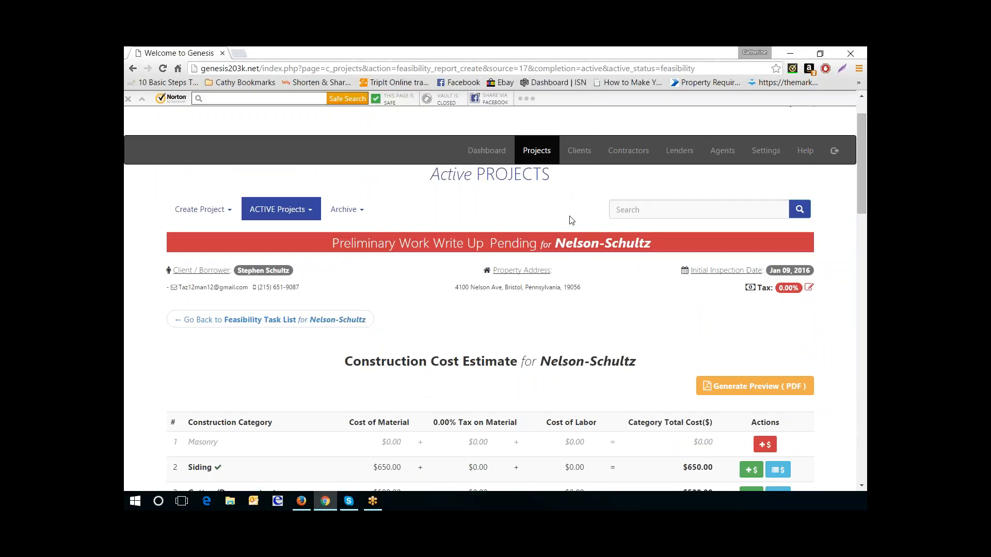
- Return to the project's feasibility task list and look over the Preliminary Work Write Up tasks
scroll(490, 328, down, 2)
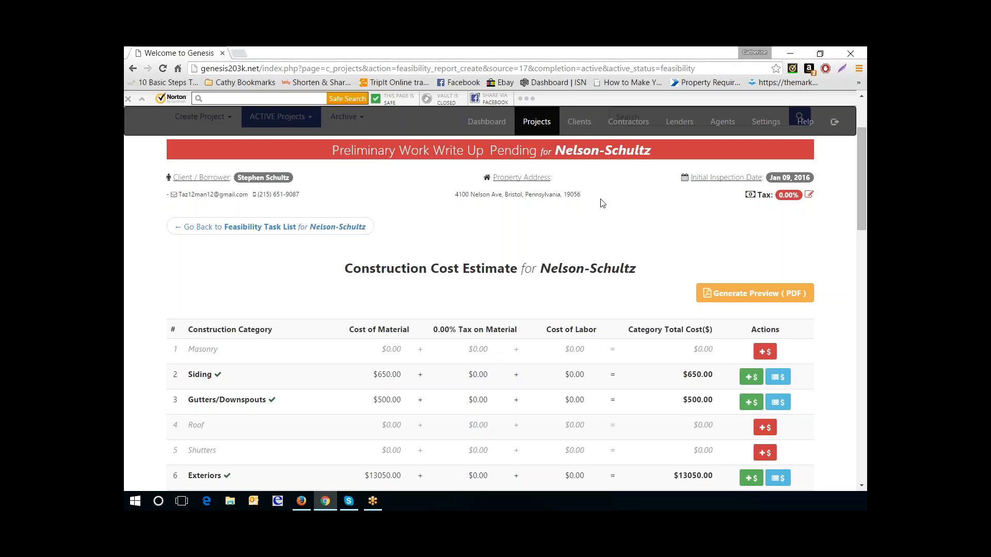
click(269, 226)
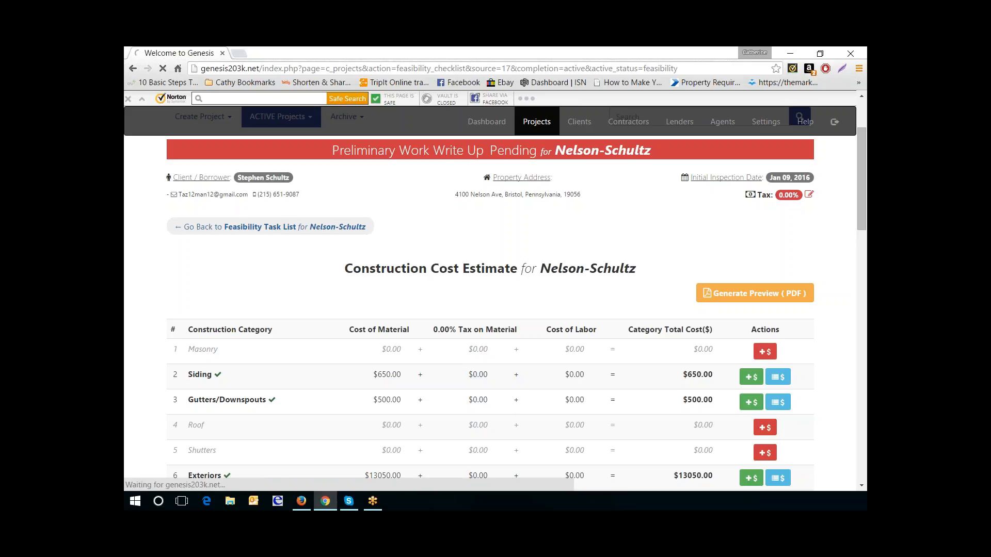
scroll(391, 229, down, 1)
scroll(392, 228, down, 3)
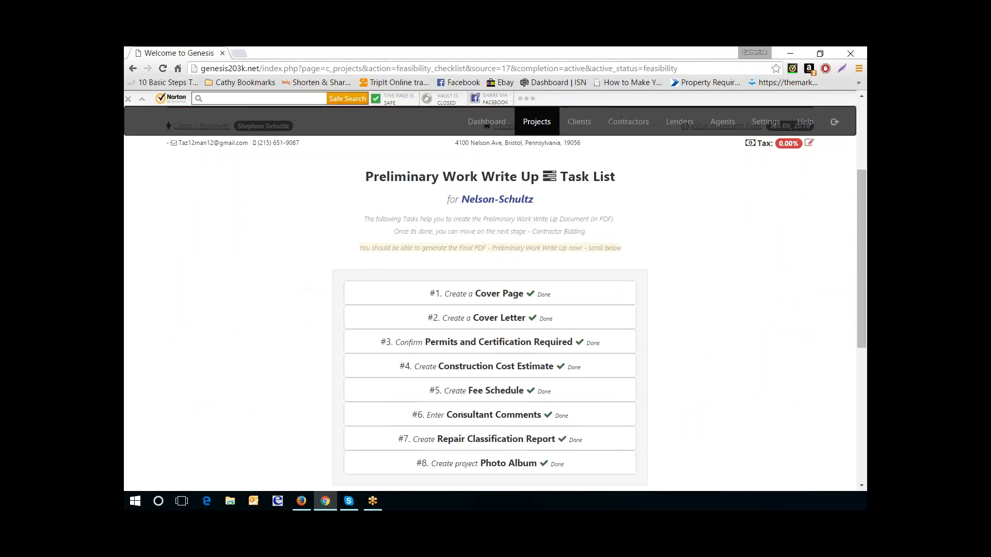
scroll(383, 232, down, 1)
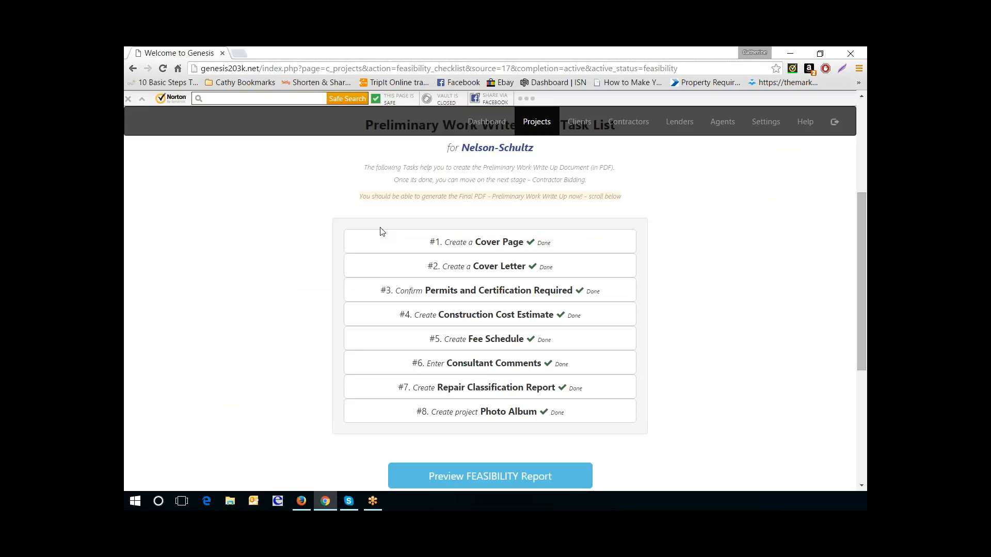
- Preview the Feasibility Report and read its Construction Cost Estimate from Siding through Exteriors
scroll(520, 268, down, 2)
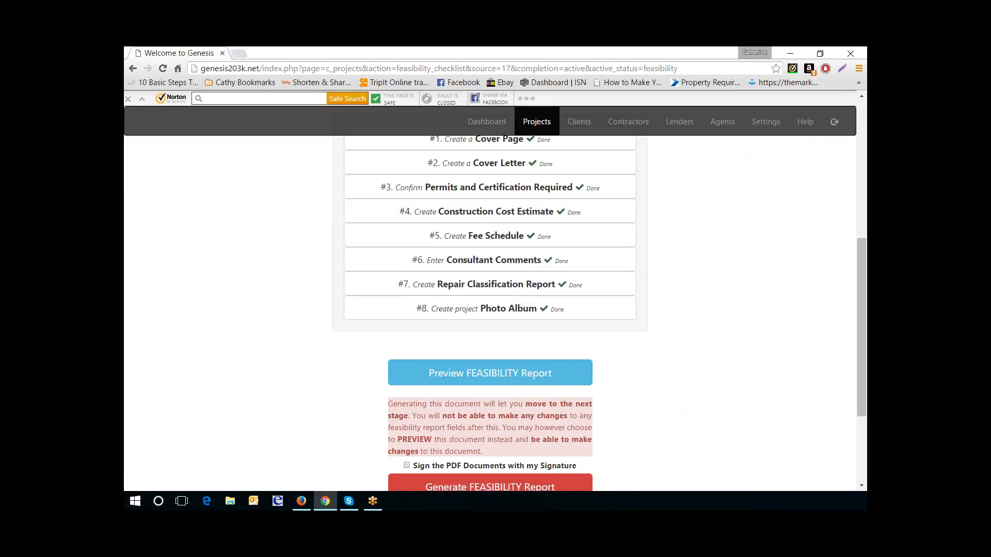
click(491, 373)
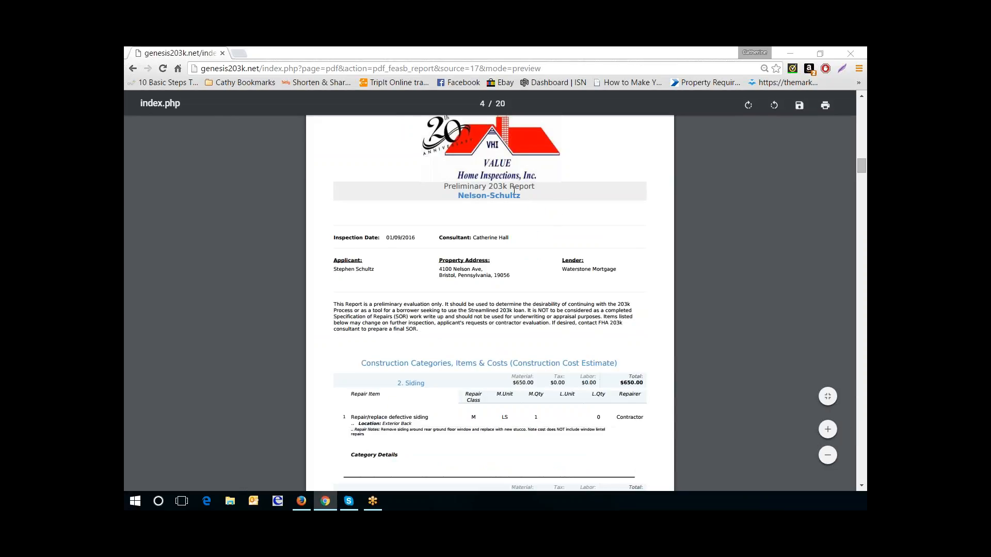
scroll(542, 205, down, 3)
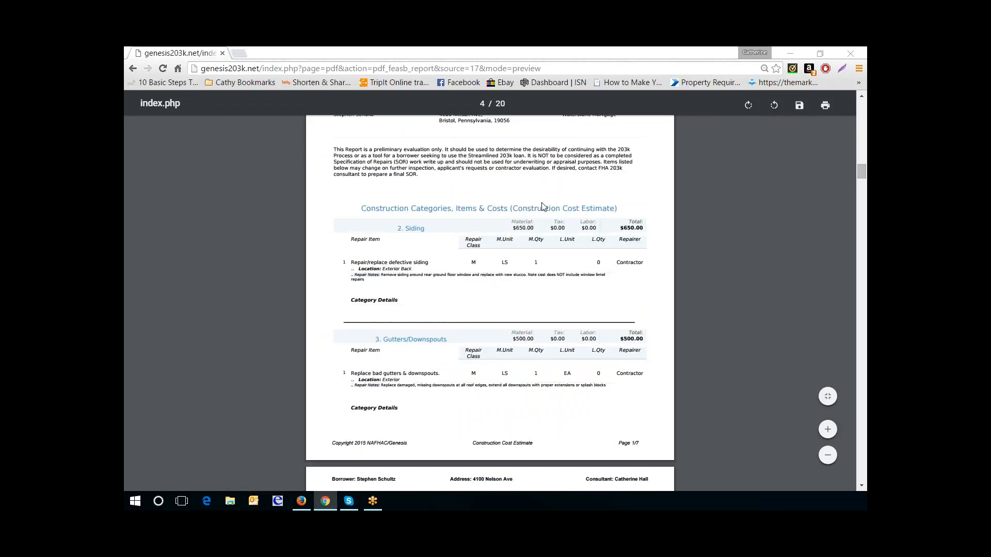
scroll(542, 206, down, 1)
scroll(542, 205, down, 1)
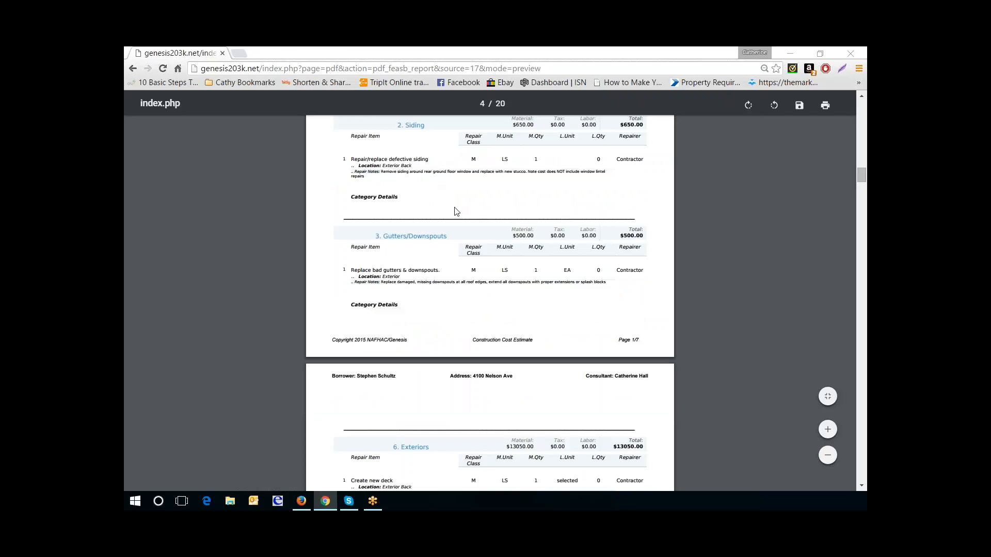
scroll(457, 210, down, 1)
scroll(456, 211, down, 1)
scroll(456, 211, down, 3)
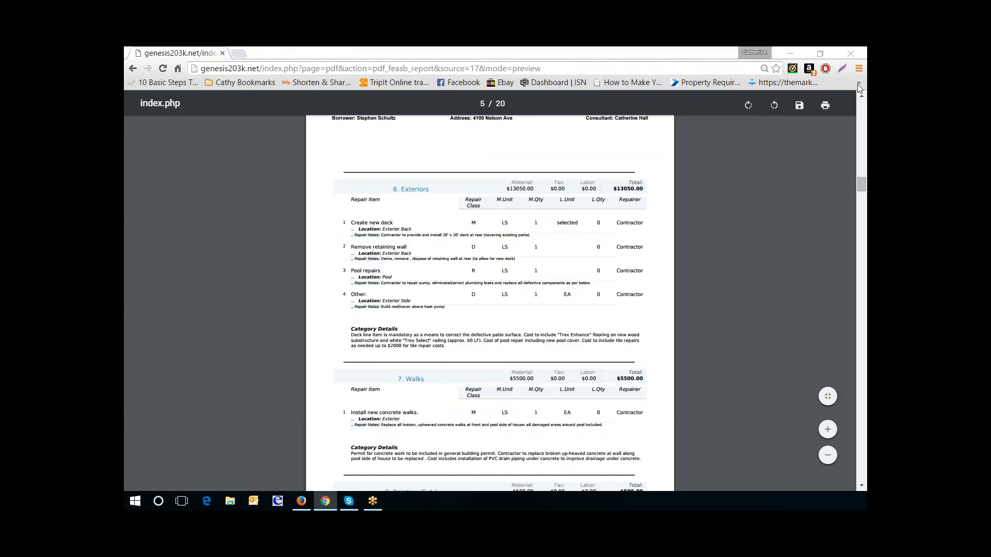
- Set the browser zoom to 110% to enlarge the report preview
click(859, 69)
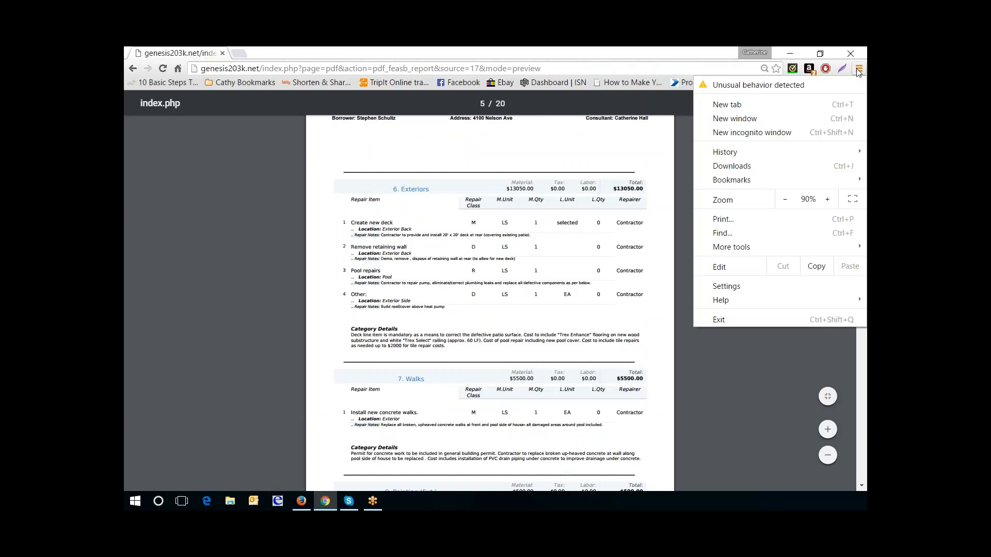
click(835, 199)
click(834, 200)
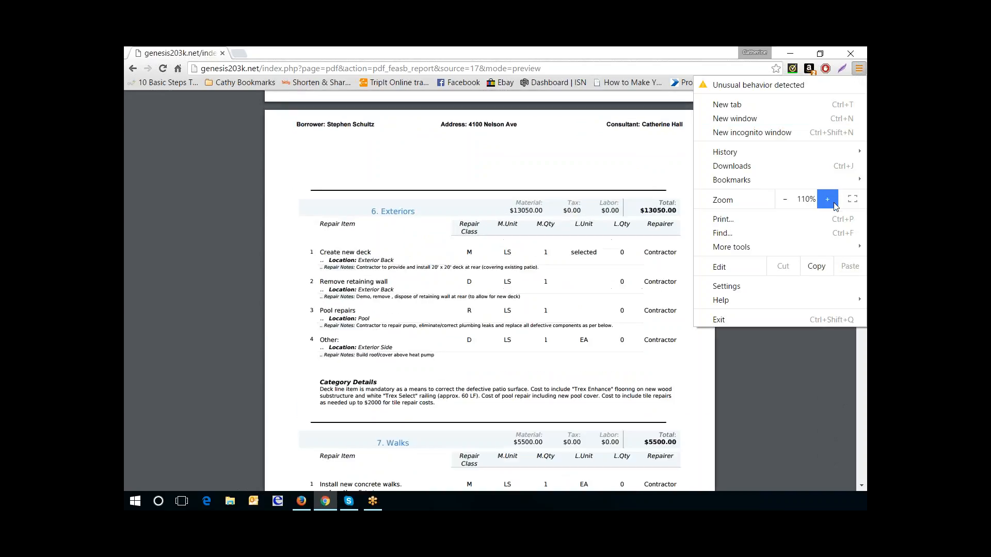
click(822, 377)
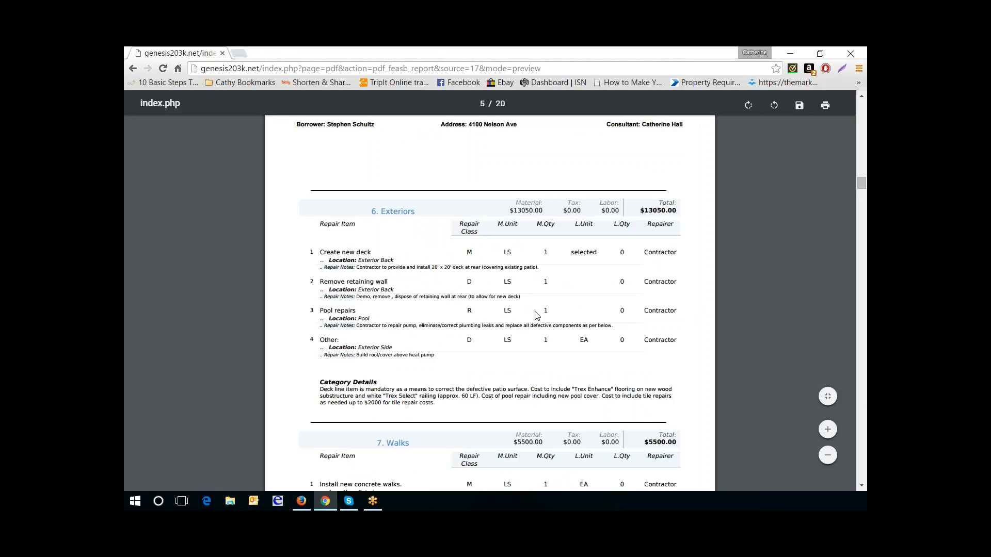
- Read the repair items, notes and category details in the Construction Cost Estimate from Exteriors through Doors (Int.)
scroll(537, 315, down, 3)
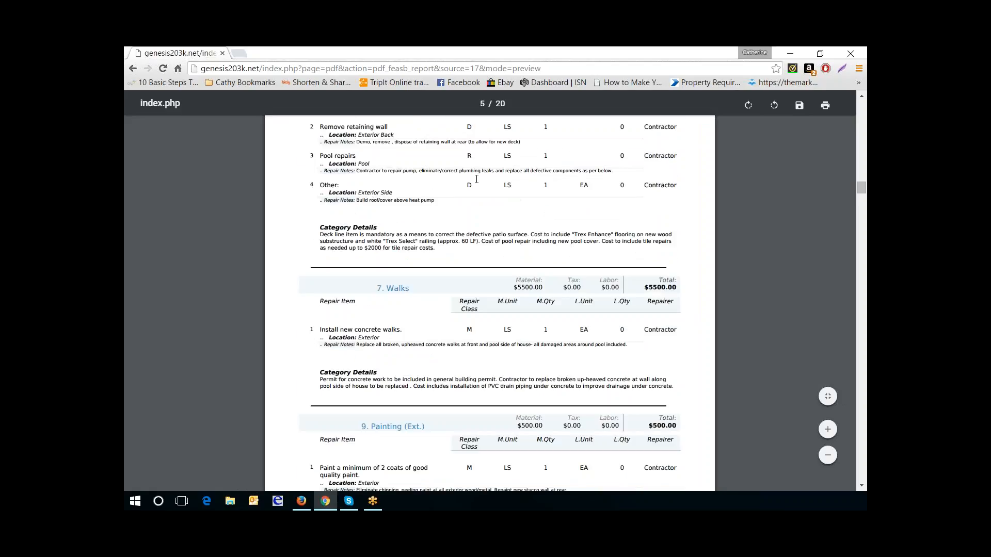
scroll(440, 251, down, 2)
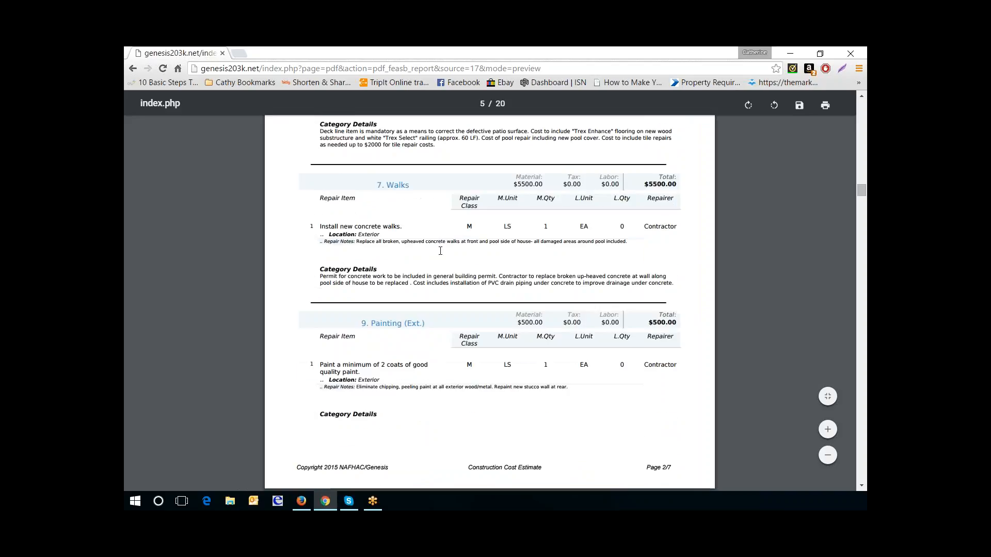
scroll(436, 230, down, 5)
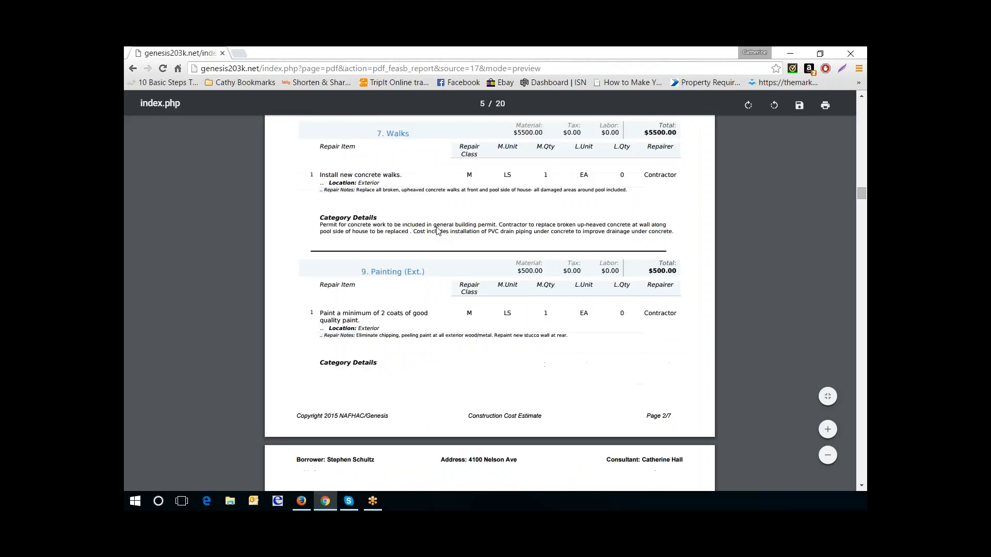
scroll(437, 231, down, 3)
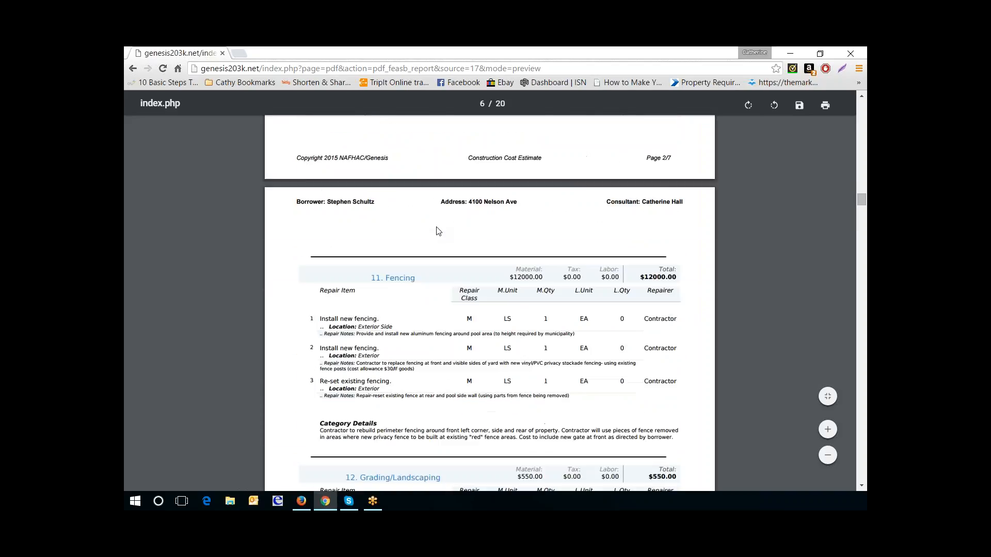
scroll(437, 230, down, 2)
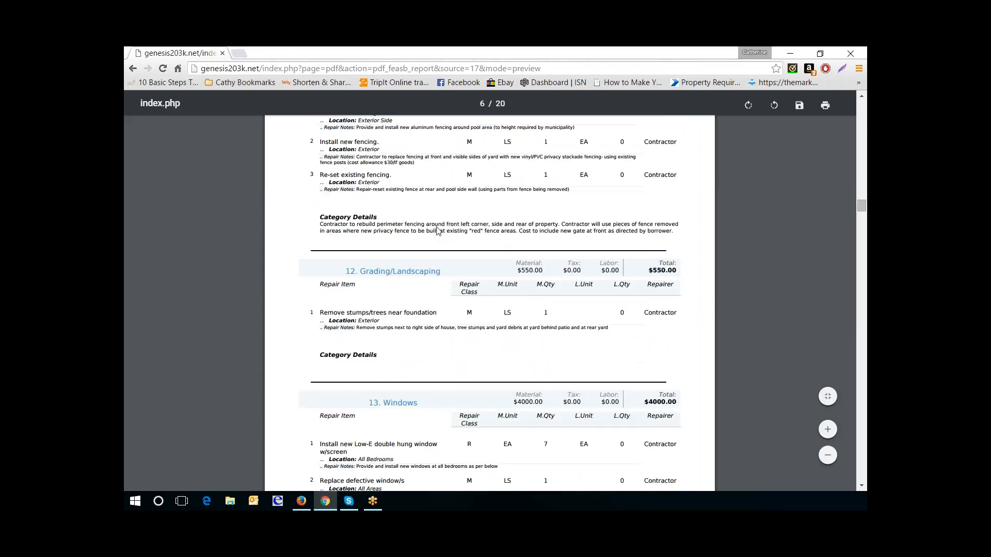
scroll(436, 231, down, 1)
scroll(437, 230, down, 3)
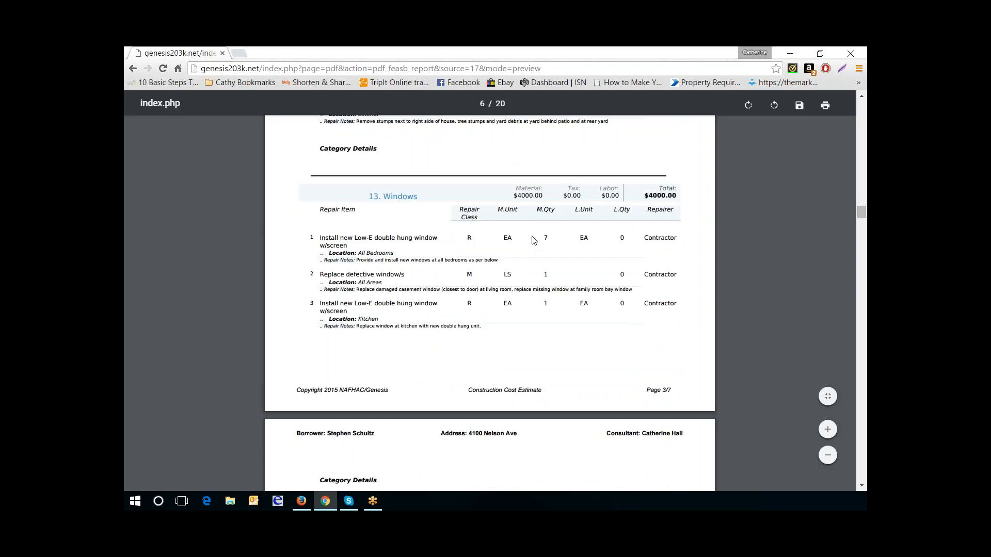
scroll(534, 242, down, 6)
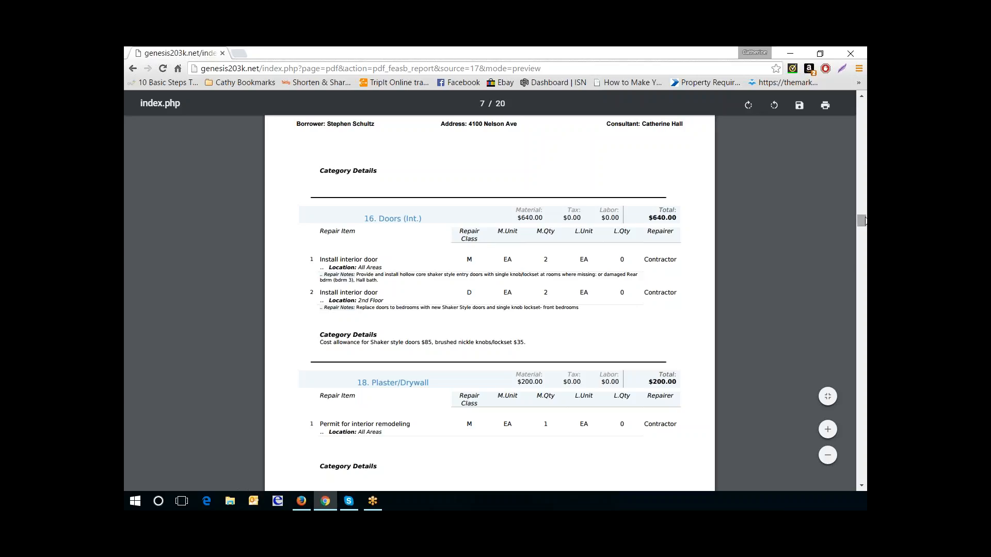
- Review the report's Classification of Repairs, from the mandatory and desired items to the section grand totals and Rehab Total
drag(865, 220, 865, 331)
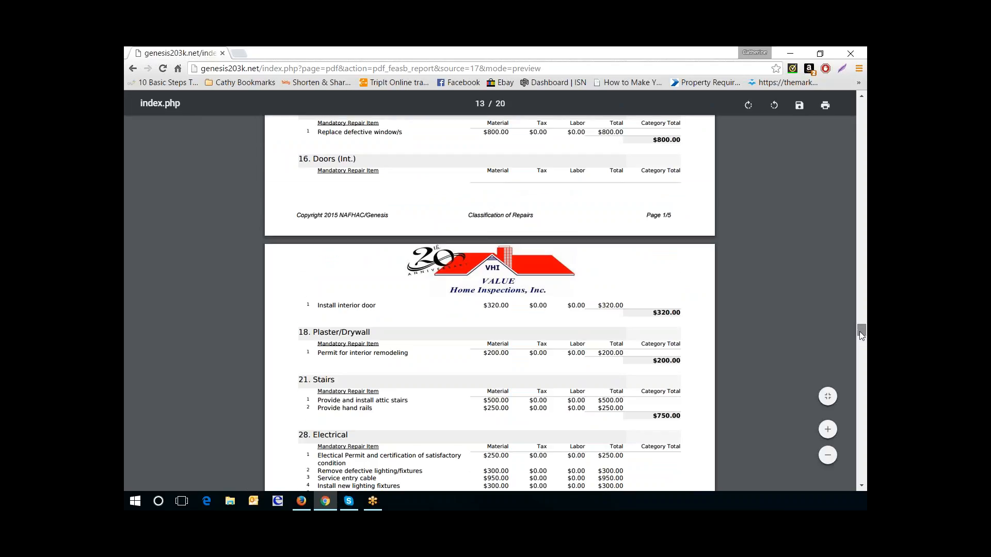
drag(861, 335, 863, 377)
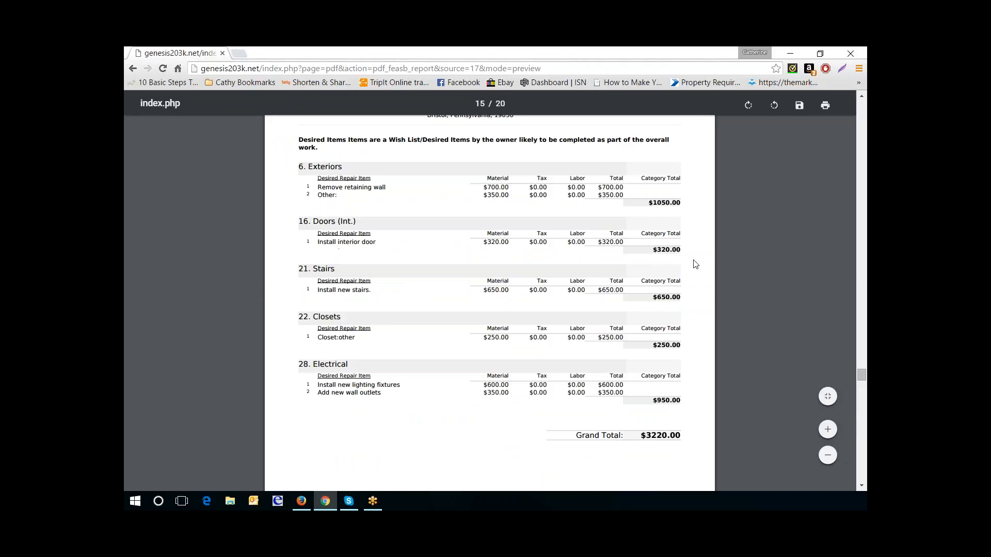
drag(862, 375, 863, 407)
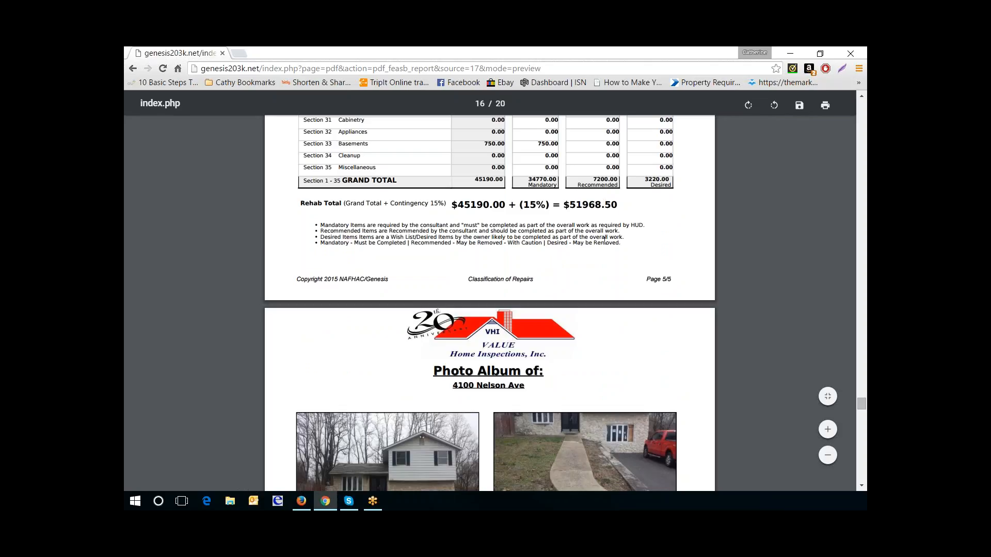
scroll(606, 238, down, 1)
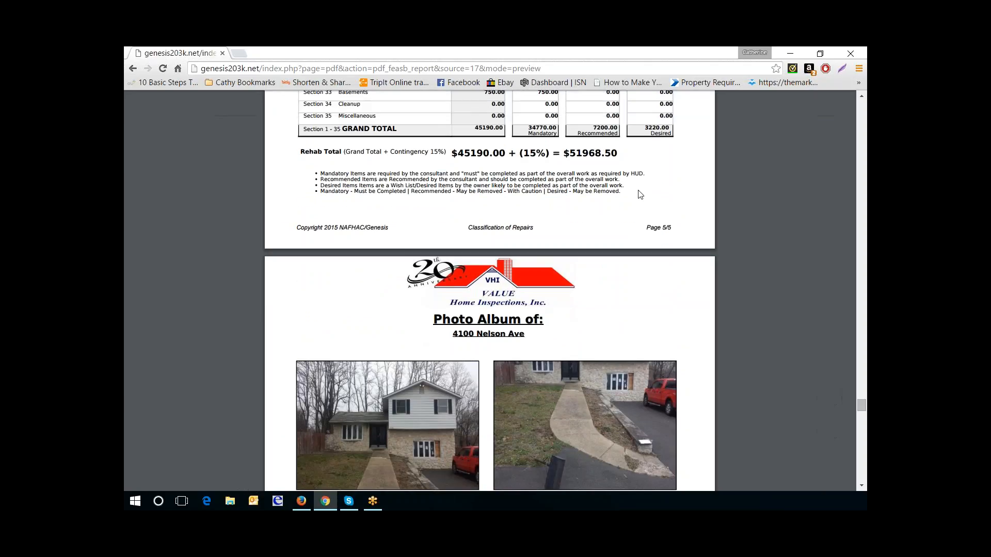
scroll(606, 241, up, 2)
scroll(829, 230, up, 2)
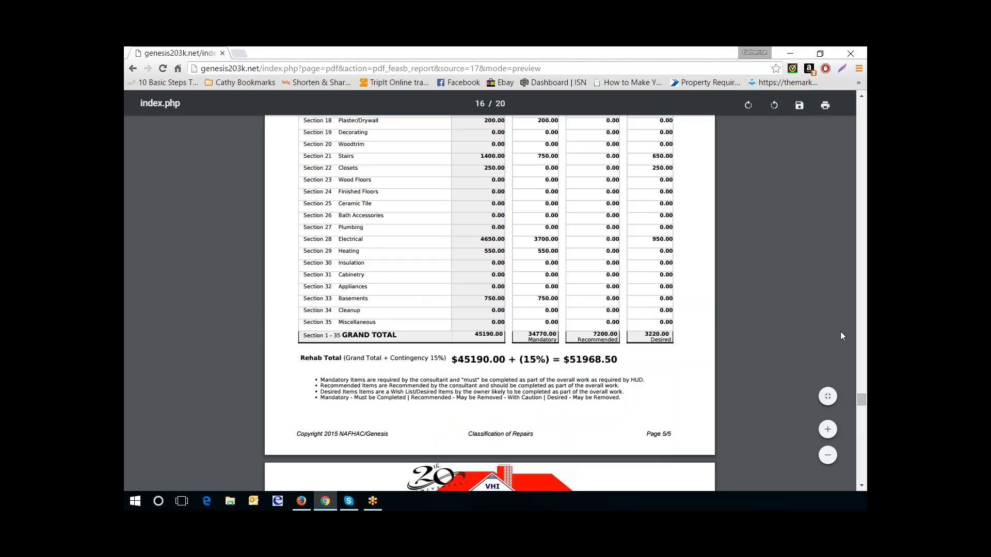
- Leave the report preview, return to the Dashboard and log out of the account
click(133, 69)
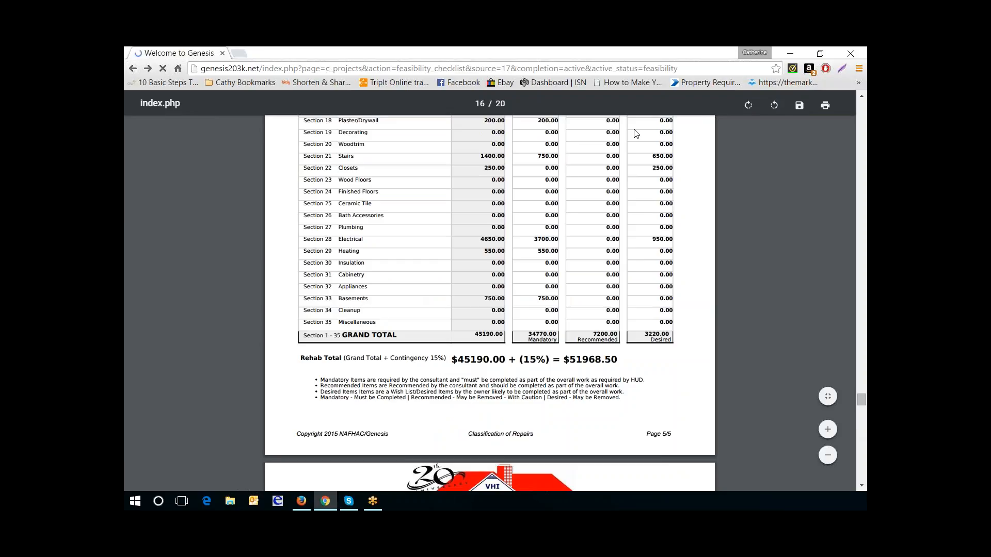
click(489, 123)
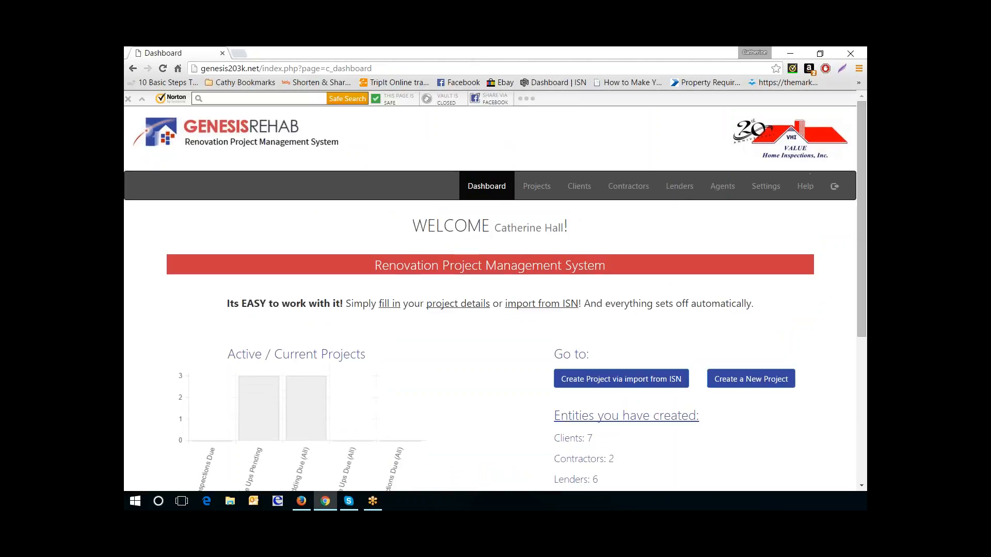
click(834, 187)
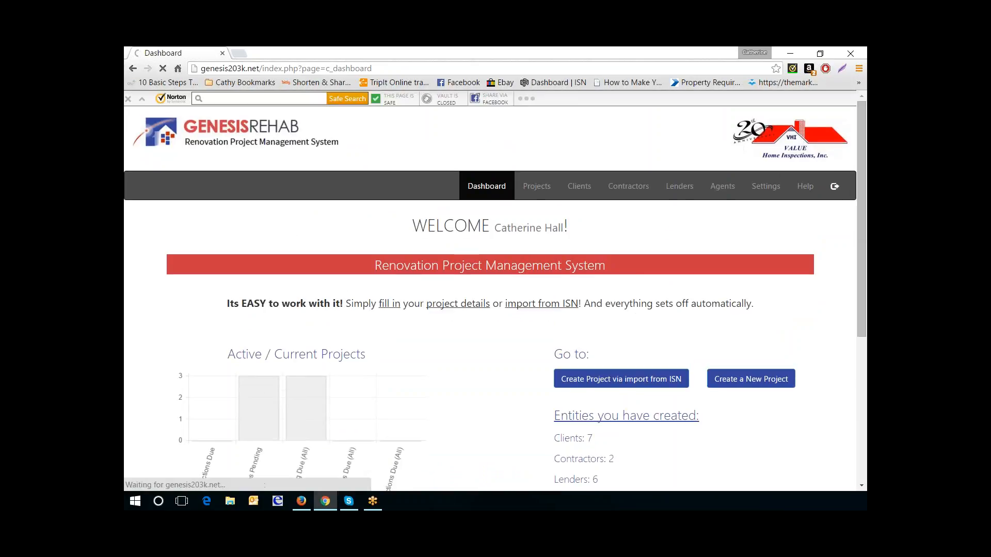